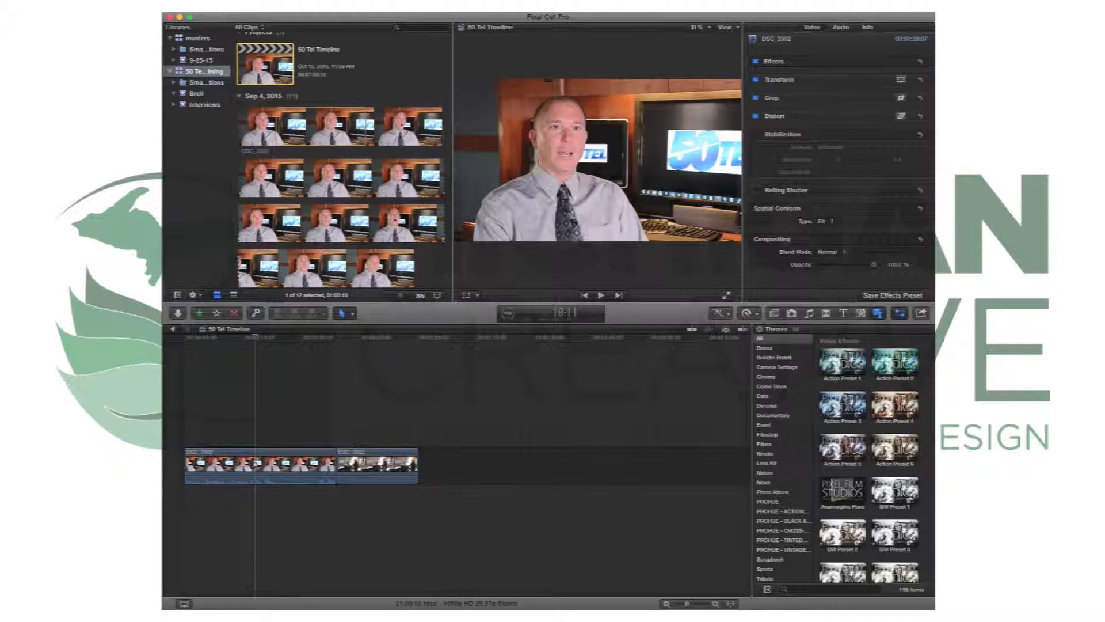
{"action": "left_click", "coordinate": [228, 3]}
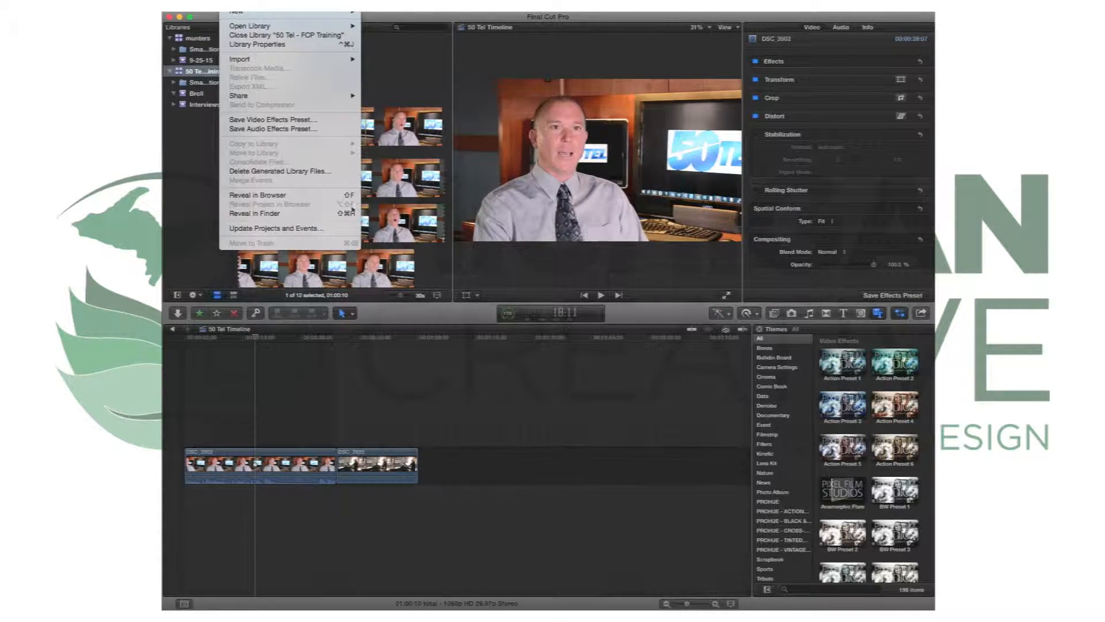
{"action": "left_click", "coordinate": [256, 344]}
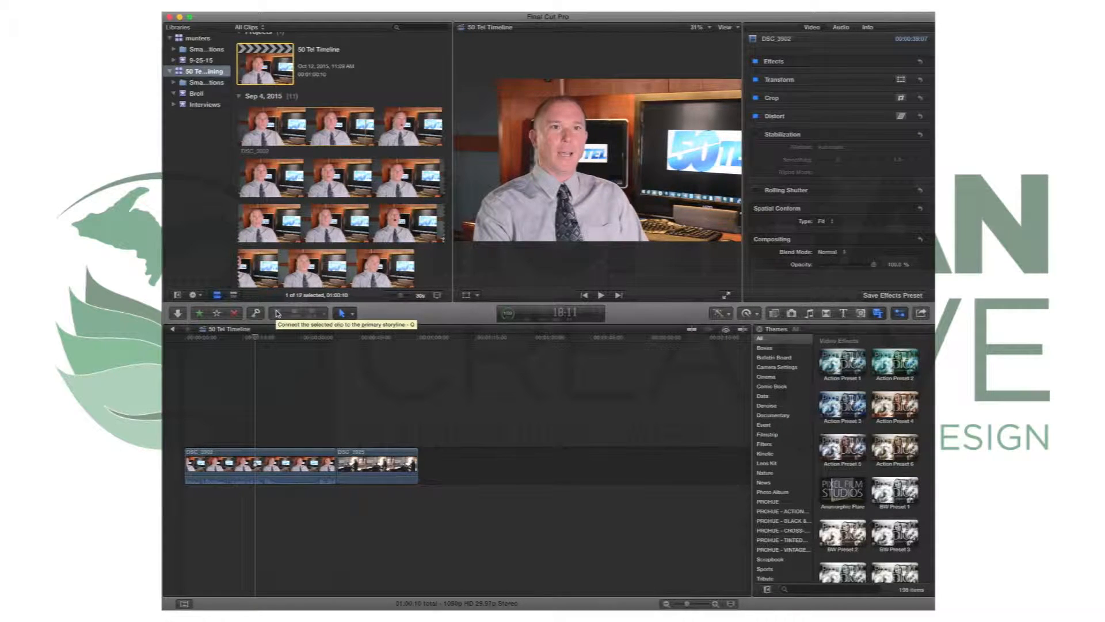
{"action": "left_click", "coordinate": [354, 314]}
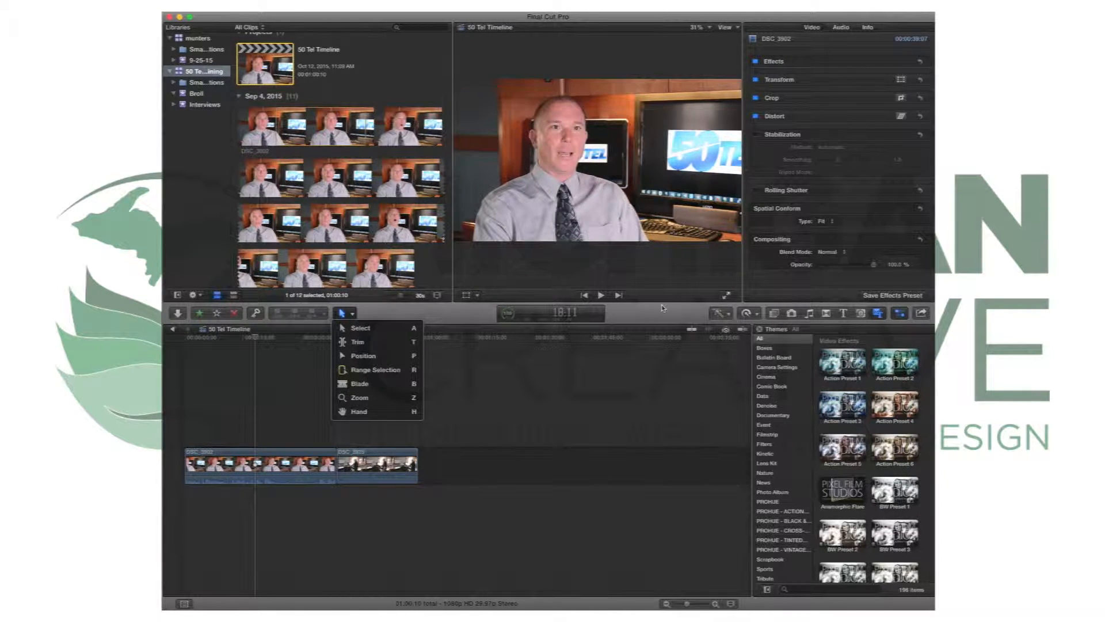
{"action": "left_click", "coordinate": [378, 386]}
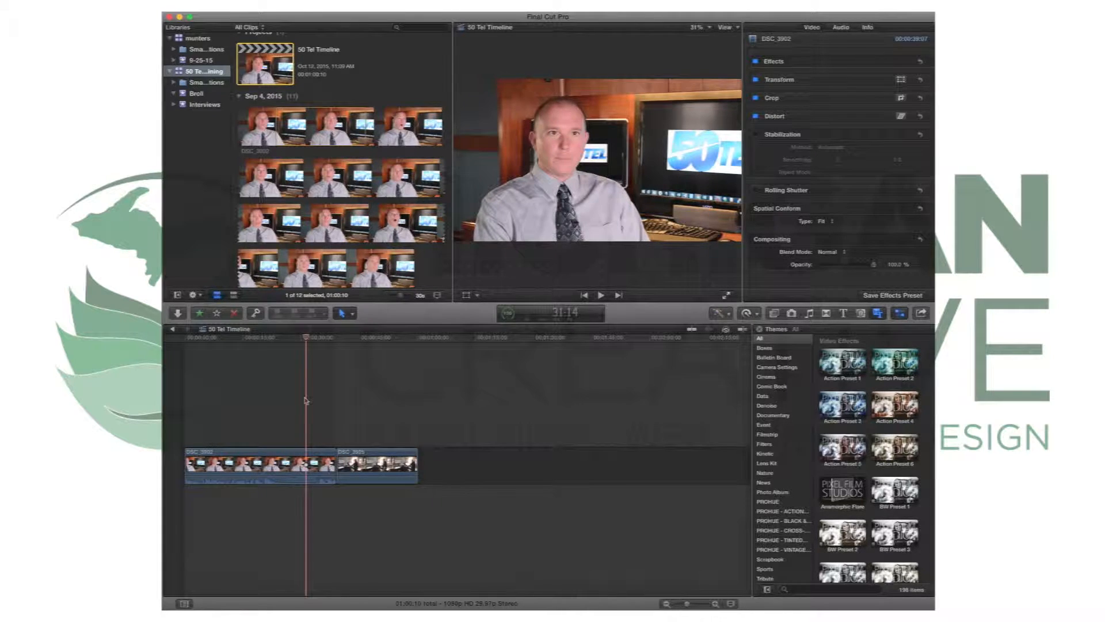
Place the playhead over the office clip and select the two timeline clips alternately, ending with the first interview clip selected
{"action": "left_click", "coordinate": [358, 340]}
{"action": "left_click", "coordinate": [285, 475]}
{"action": "left_click", "coordinate": [382, 459]}
{"action": "left_click", "coordinate": [300, 472]}
{"action": "left_click", "coordinate": [377, 464]}
{"action": "left_click", "coordinate": [317, 473]}
{"action": "left_click", "coordinate": [381, 464]}
{"action": "left_click", "coordinate": [323, 471]}
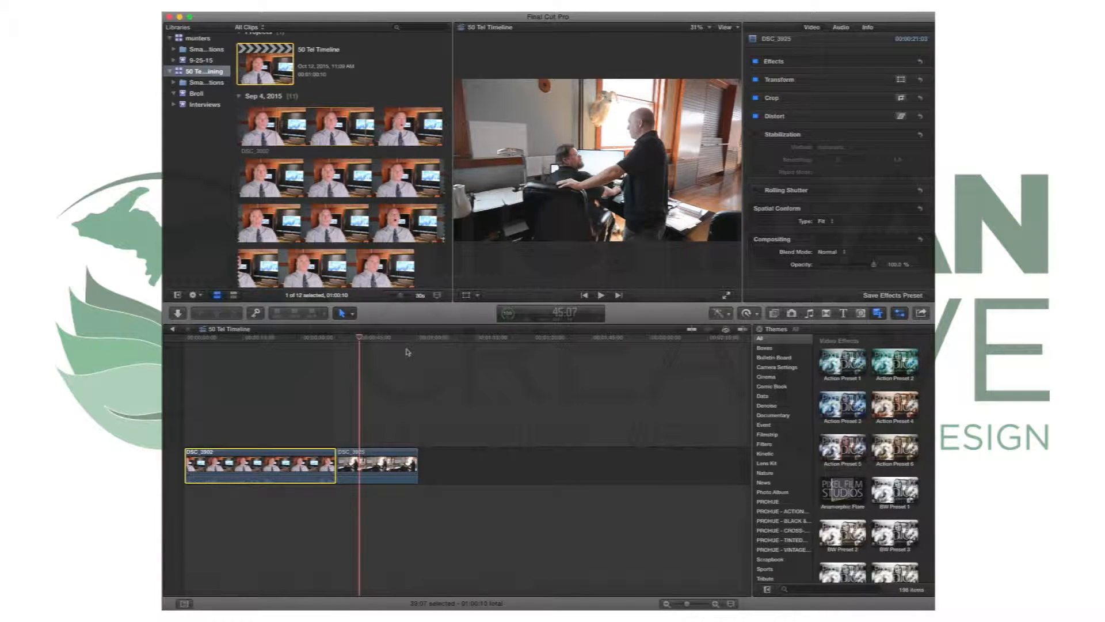
Move the playhead to 47:18 and lift the office clip out of the primary storyline as a connected clip above it
{"action": "left_click", "coordinate": [351, 314]}
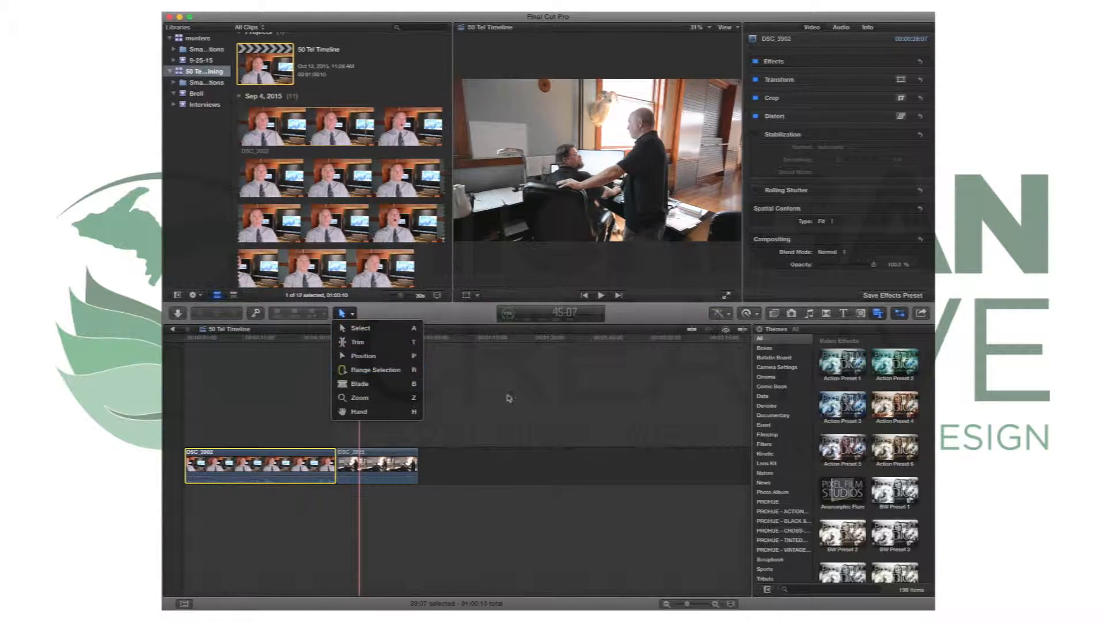
{"action": "left_click", "coordinate": [403, 452]}
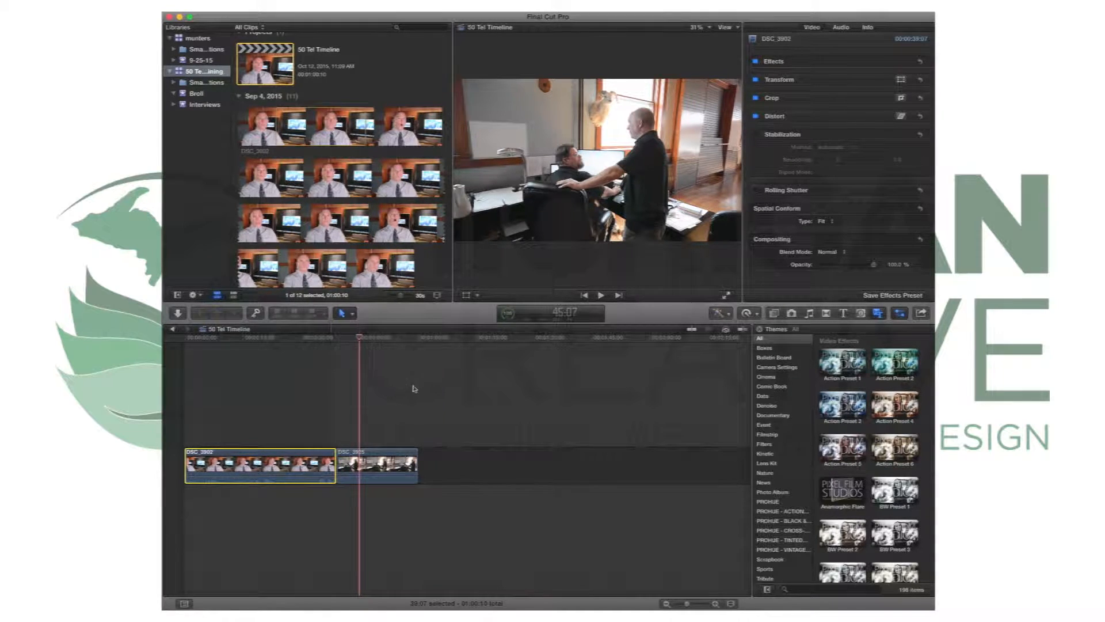
{"action": "left_click", "coordinate": [412, 383]}
{"action": "left_click", "coordinate": [370, 346]}
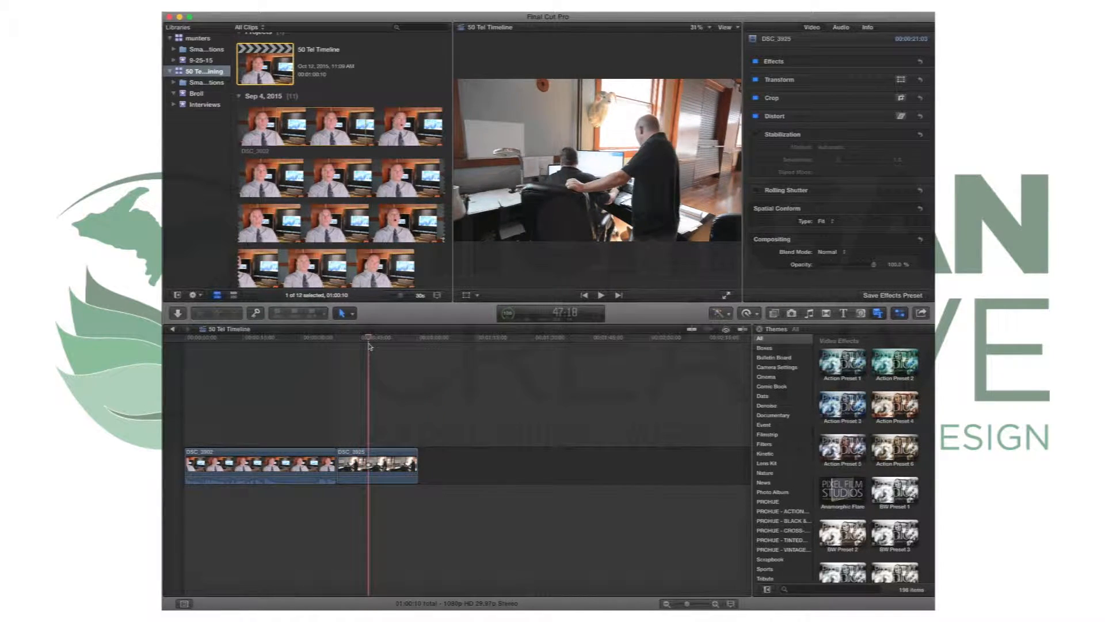
{"action": "left_click_drag", "start_coordinate": [357, 460], "coordinate": [360, 421]}
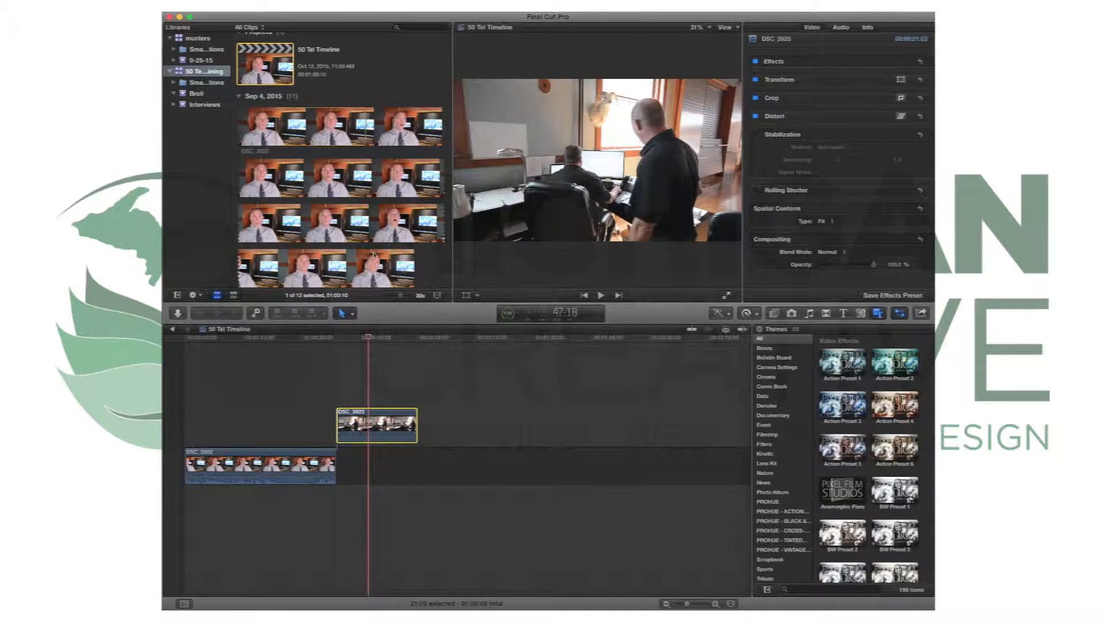
Add the 39:07 range of the interview clip from the browser to the primary storyline after the first clip
{"action": "left_click", "coordinate": [373, 254]}
{"action": "left_click", "coordinate": [330, 132]}
{"action": "left_click_drag", "start_coordinate": [329, 131], "coordinate": [406, 467]}
Return the office clip to the primary storyline and reorder the clips so it sits between the two interview clips
{"action": "left_click_drag", "start_coordinate": [390, 411], "coordinate": [391, 455]}
{"action": "left_click_drag", "start_coordinate": [472, 452], "coordinate": [374, 453]}
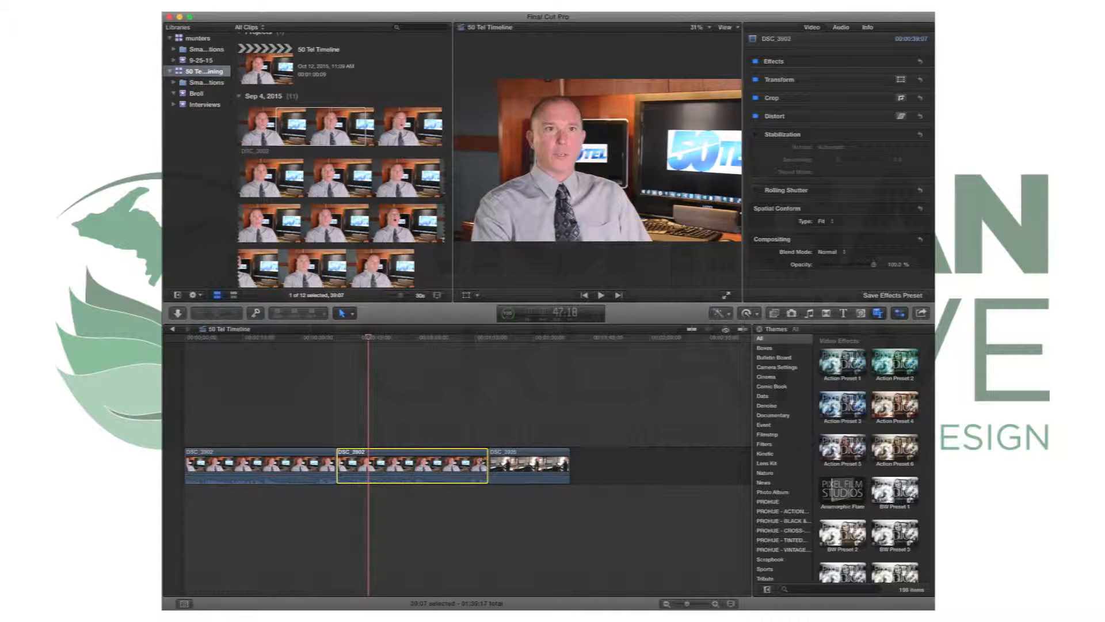
{"action": "left_click_drag", "start_coordinate": [447, 457], "coordinate": [415, 456]}
{"action": "left_click_drag", "start_coordinate": [493, 455], "coordinate": [364, 471]}
{"action": "left_click_drag", "start_coordinate": [451, 458], "coordinate": [518, 464]}
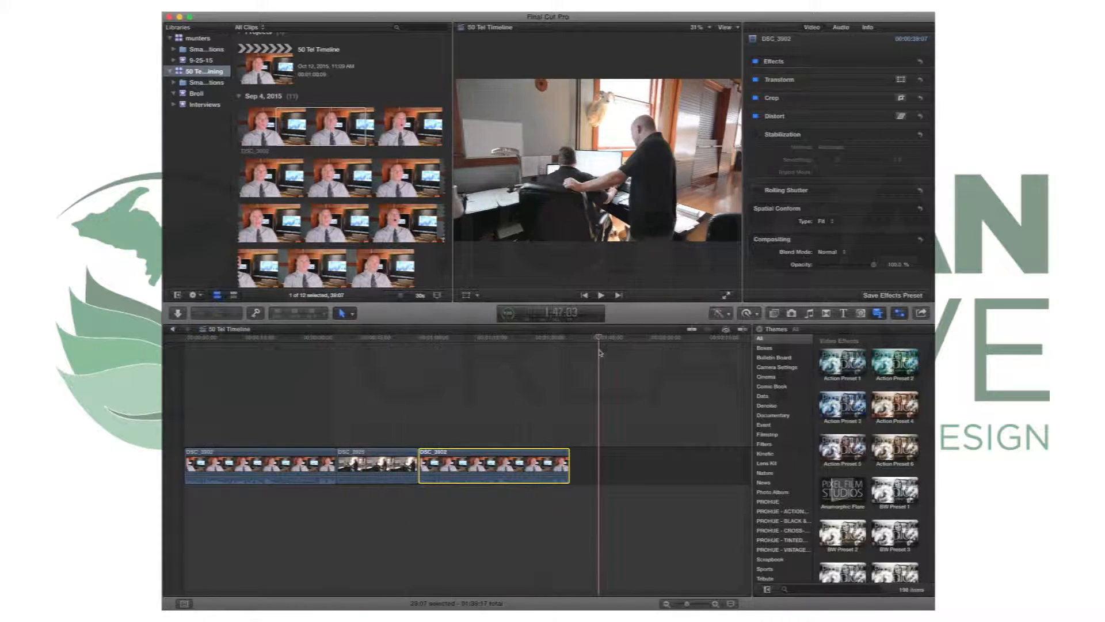
Move the playhead to the start of the last clip and turn on timeline snapping, leaving skimming off
{"action": "left_click", "coordinate": [426, 346]}
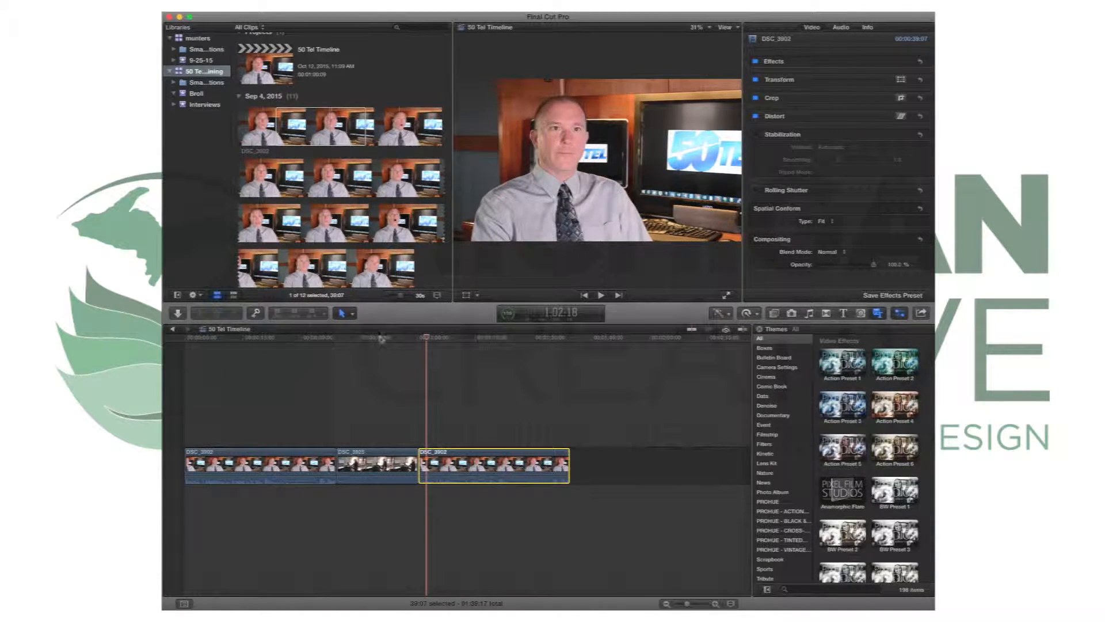
{"action": "left_click", "coordinate": [419, 338]}
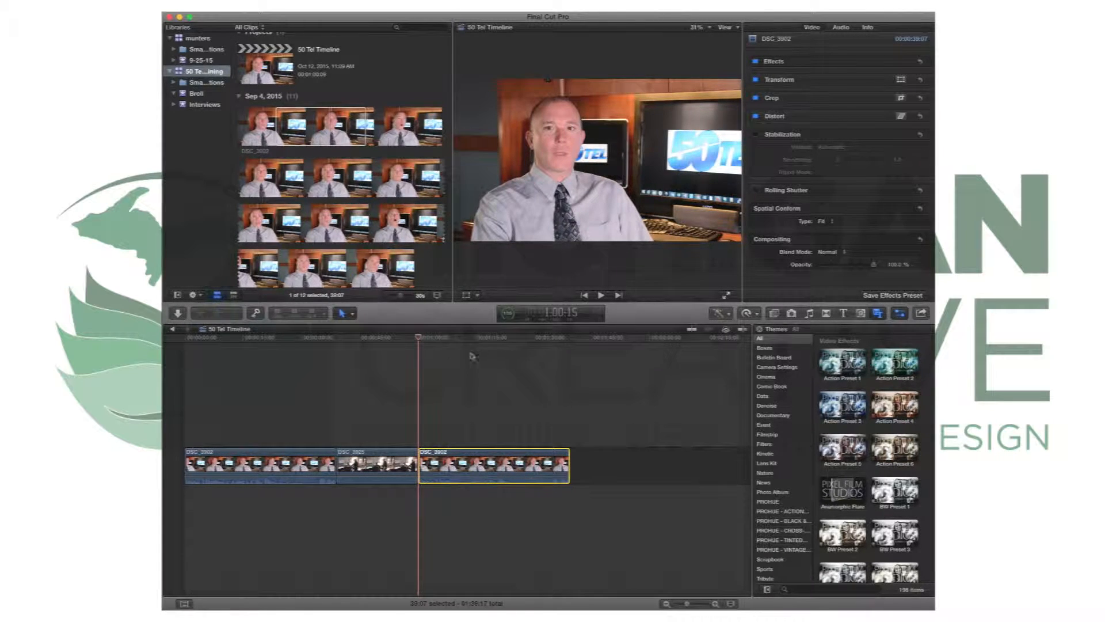
{"action": "left_click", "coordinate": [693, 330]}
{"action": "left_click", "coordinate": [707, 330]}
{"action": "left_click", "coordinate": [742, 329]}
{"action": "left_click", "coordinate": [692, 330]}
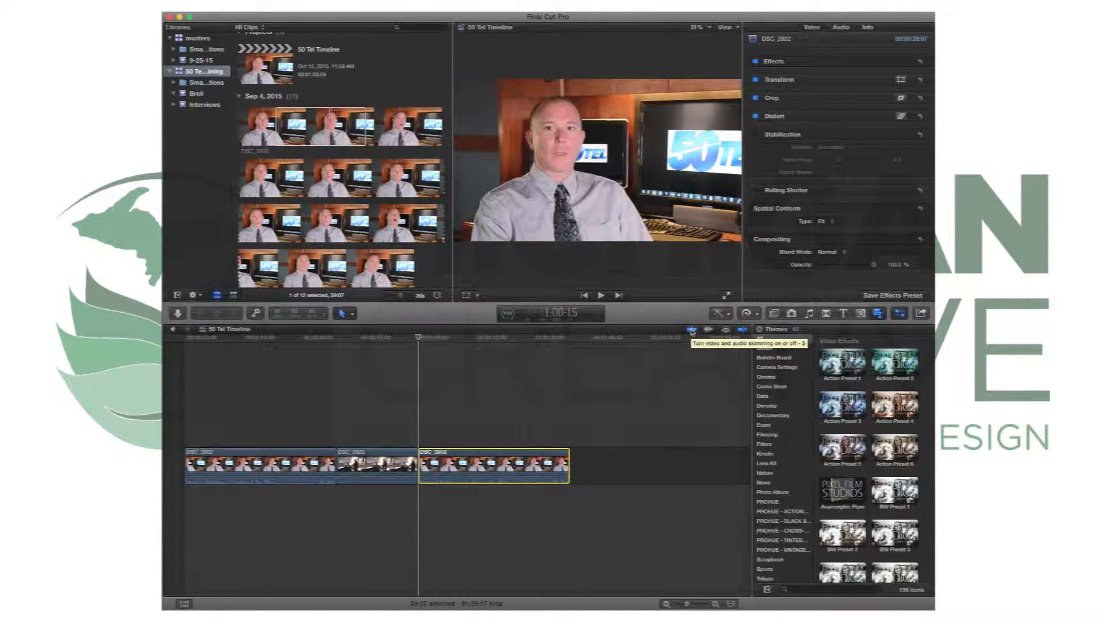
{"action": "left_click", "coordinate": [692, 330]}
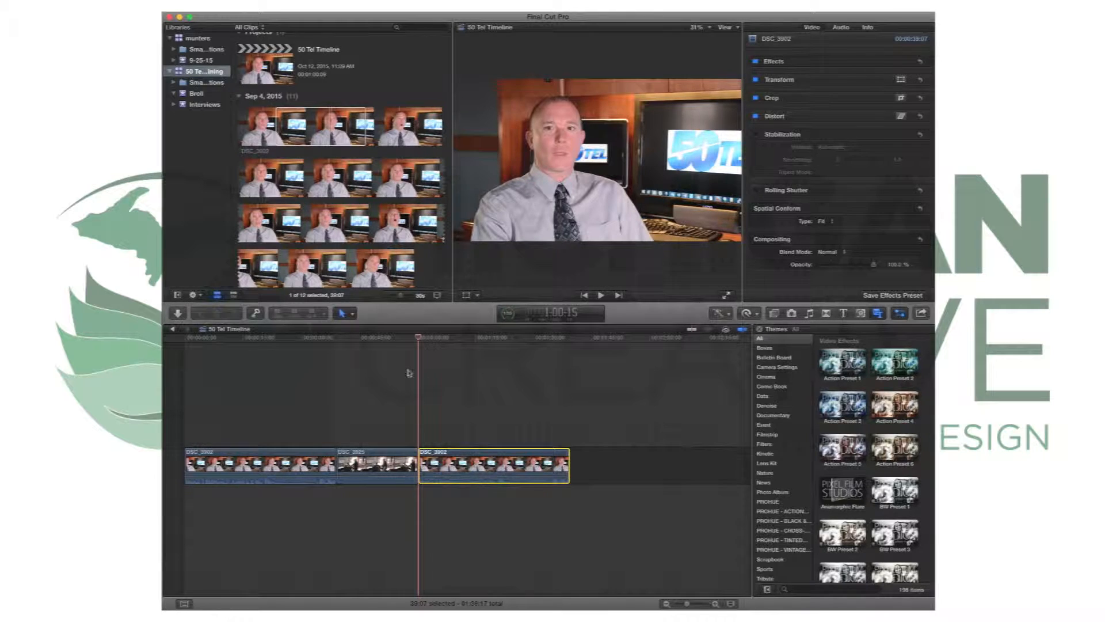
Move the playhead to 1:26:01, turn on skimming and reposition the playhead at 56:12 over the office clip
{"action": "left_click_drag", "start_coordinate": [441, 342], "coordinate": [517, 357]}
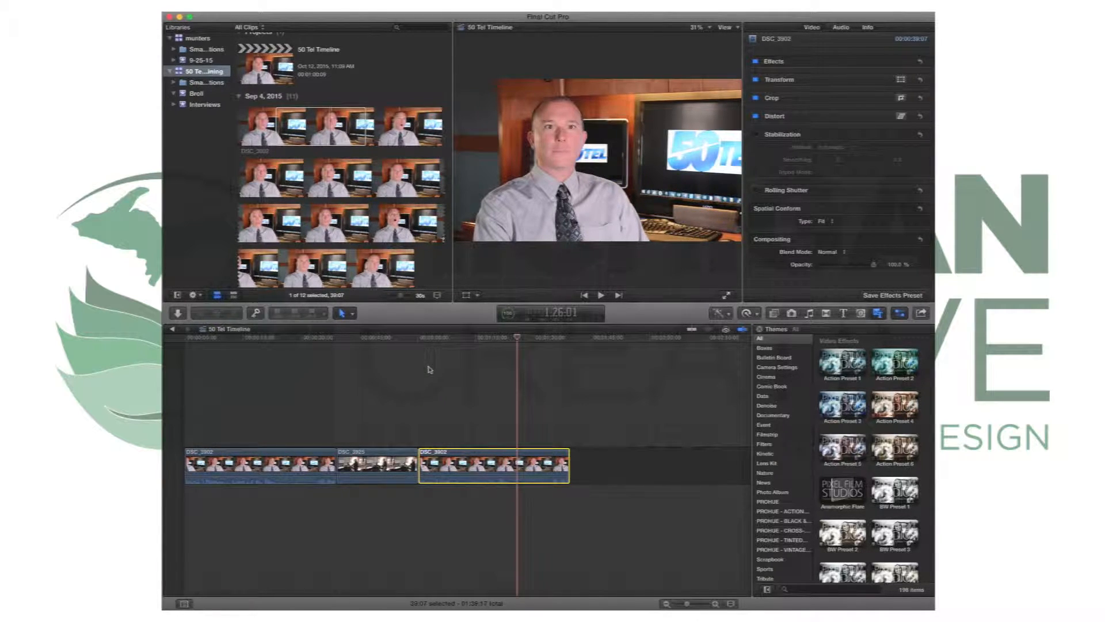
{"action": "left_click", "coordinate": [691, 331]}
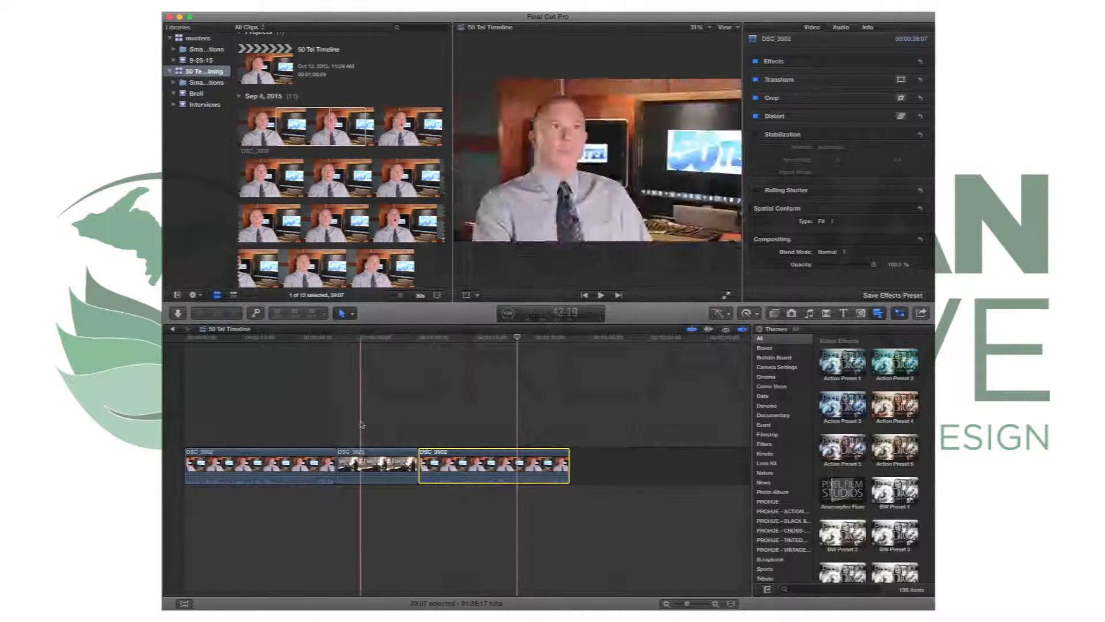
{"action": "left_click", "coordinate": [391, 374]}
{"action": "left_click", "coordinate": [487, 376]}
{"action": "left_click", "coordinate": [403, 388]}
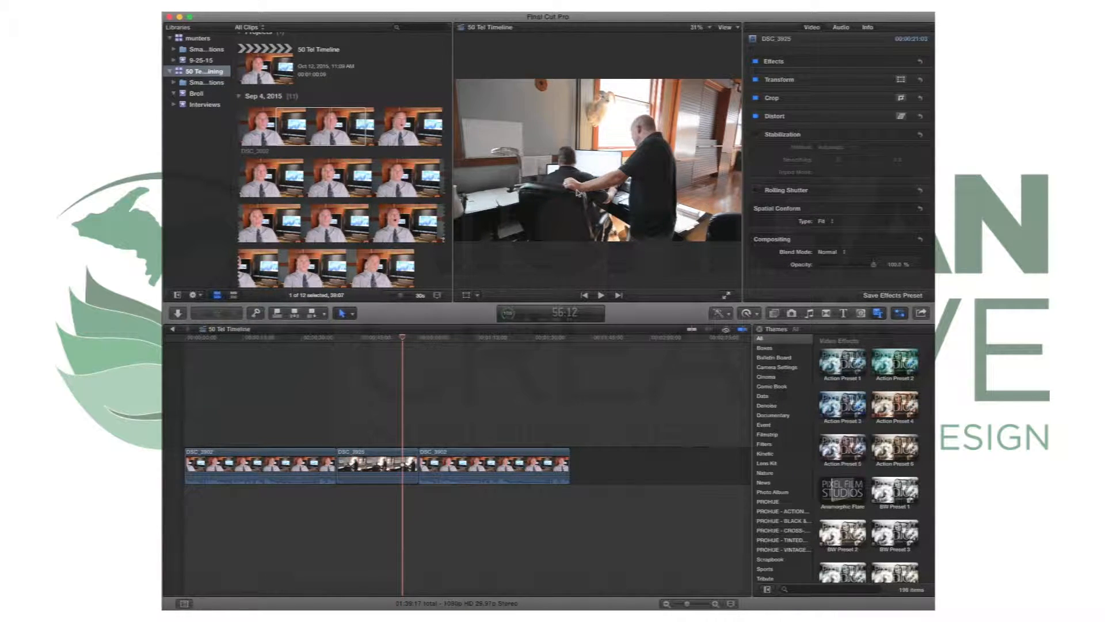
Turn on skimming with the system volume raised to preview the clips with sound, and turn skimming back off
{"action": "left_click", "coordinate": [692, 329]}
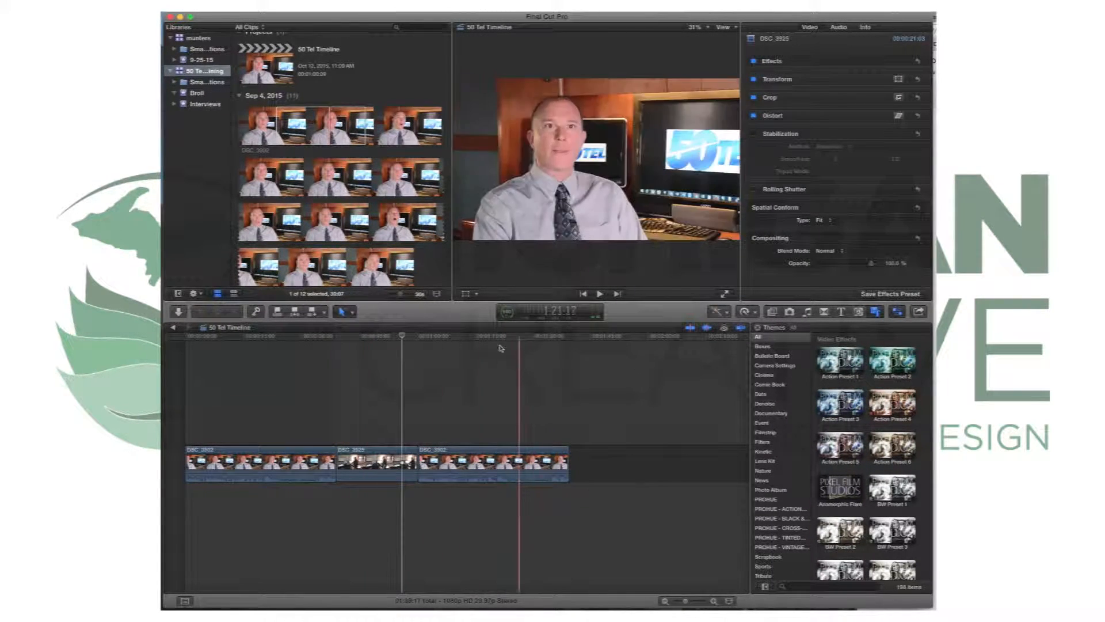
{"action": "key", "text": "XF86AudioRaiseVolume"}
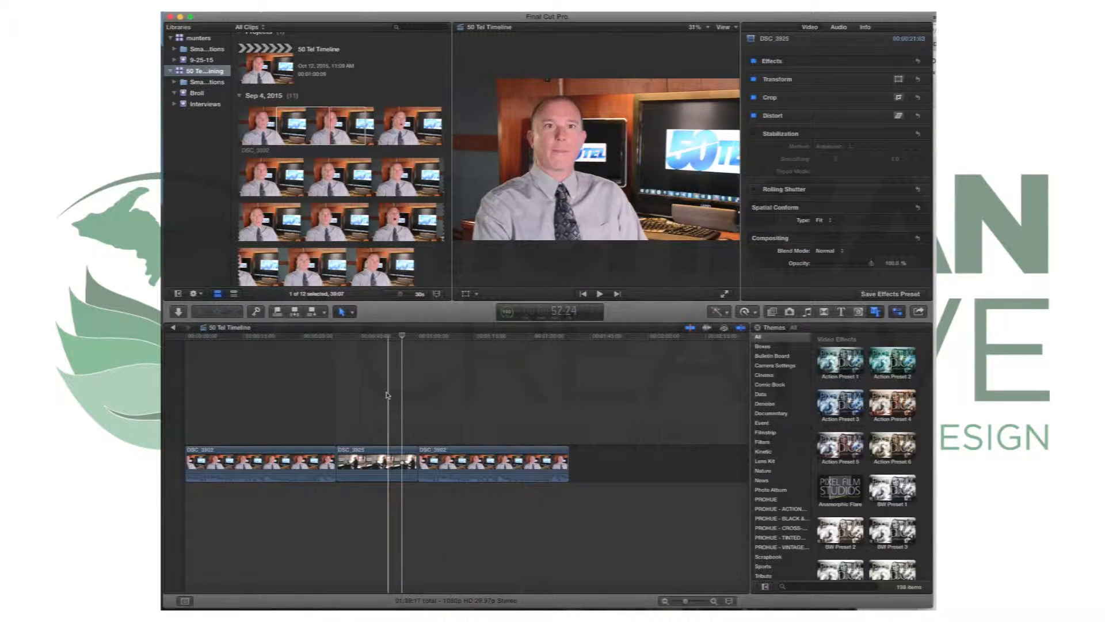
{"action": "left_click", "coordinate": [689, 327]}
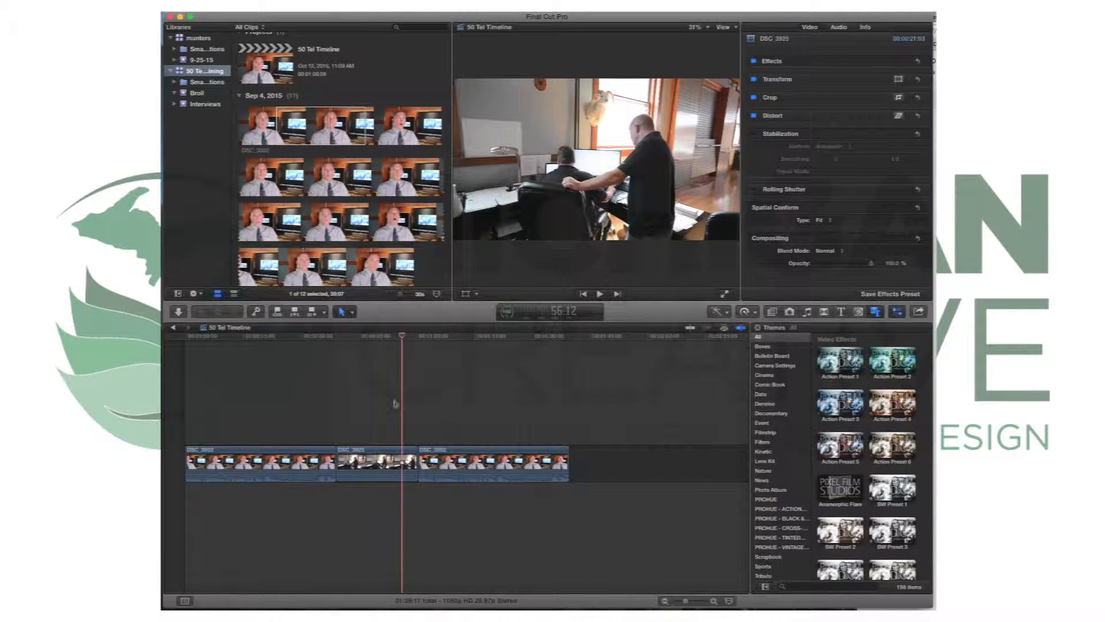
Move the playhead to 1:13:23 in the last clip and preview the timeline by switching skimming on and off again
{"action": "left_click_drag", "start_coordinate": [482, 336], "coordinate": [450, 338]}
{"action": "left_click", "coordinate": [471, 356]}
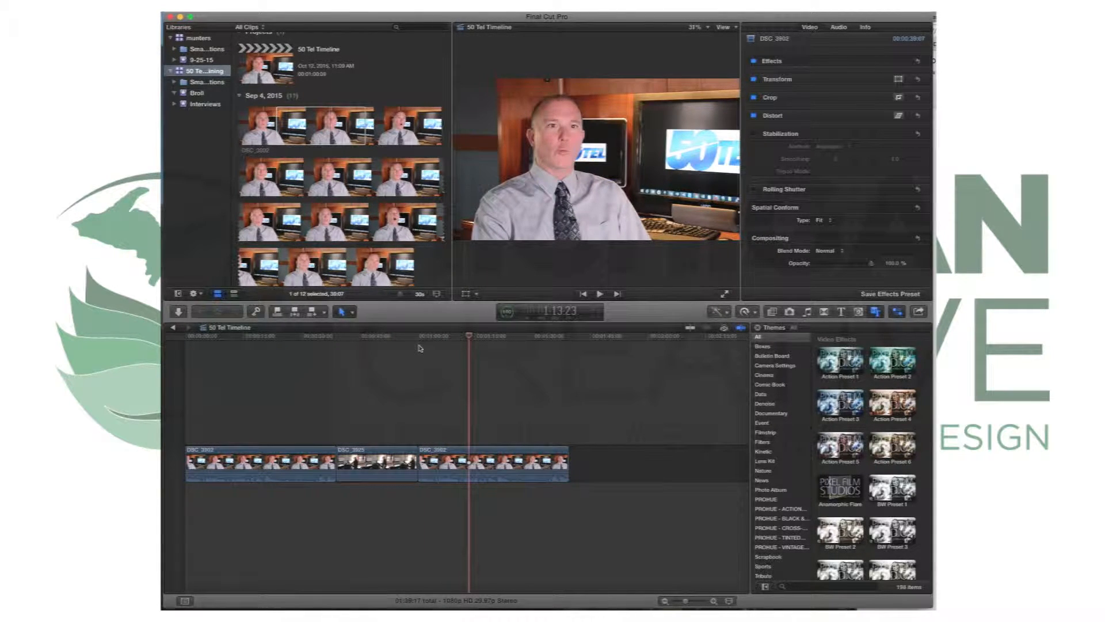
{"action": "left_click", "coordinate": [690, 328]}
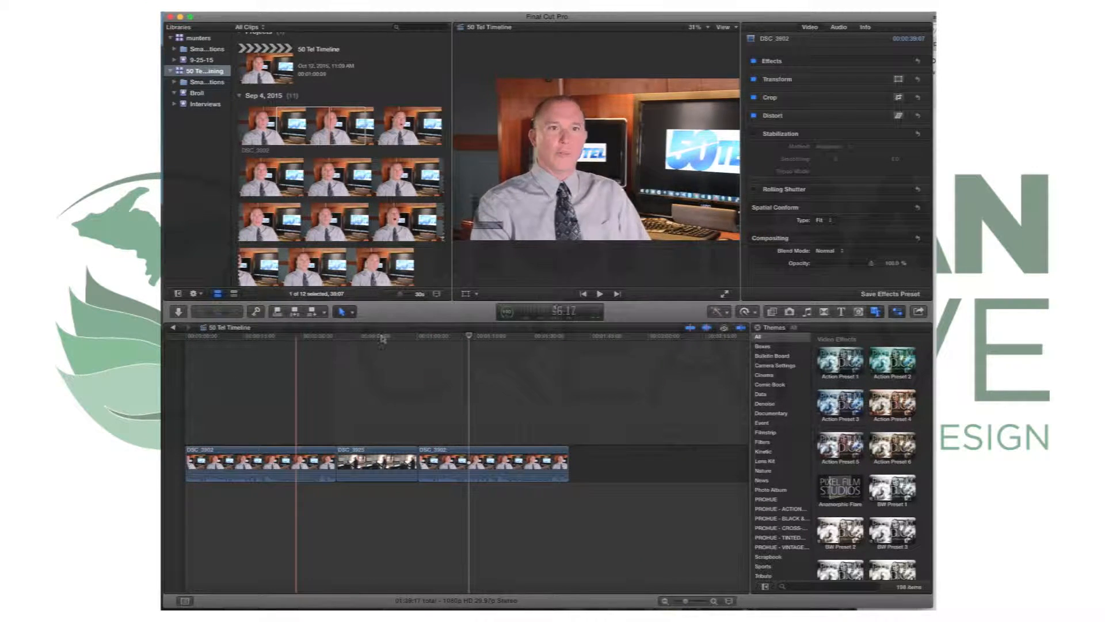
{"action": "left_click", "coordinate": [691, 328]}
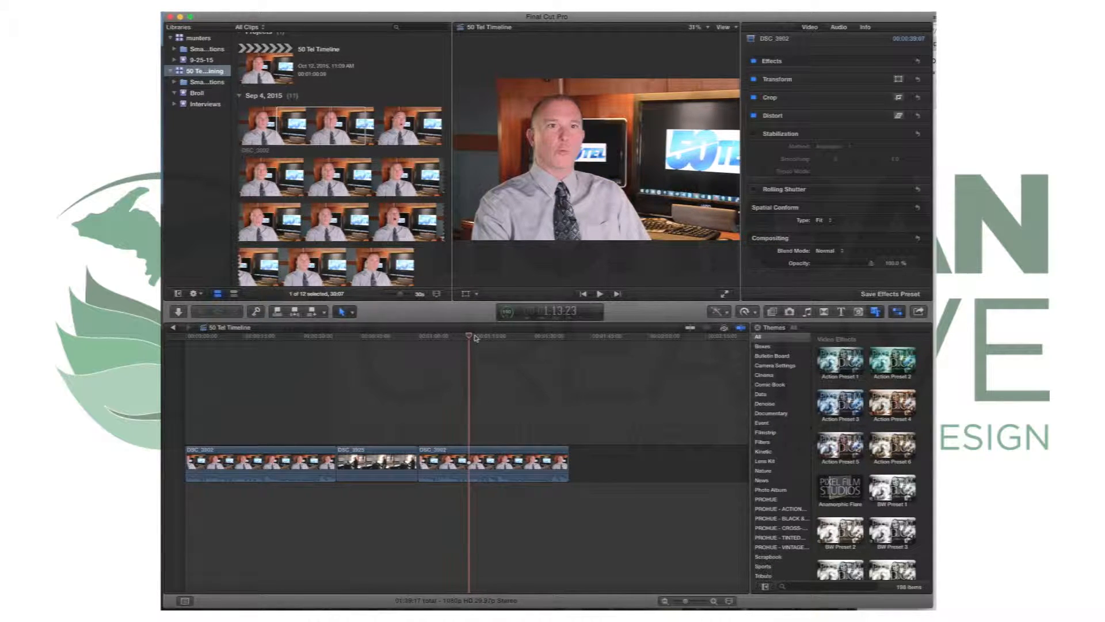
Turn off snapping and trim the end of the last interview clip back to a duration of 18:12
{"action": "left_click", "coordinate": [741, 328]}
{"action": "left_click_drag", "start_coordinate": [569, 461], "coordinate": [488, 450]}
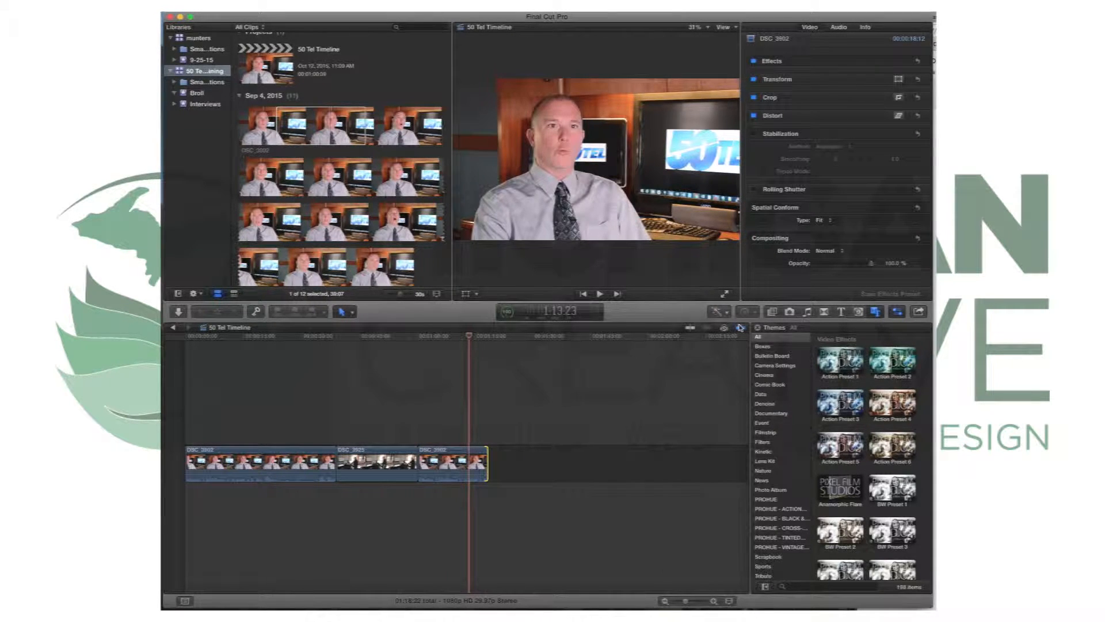
{"action": "left_click", "coordinate": [486, 453]}
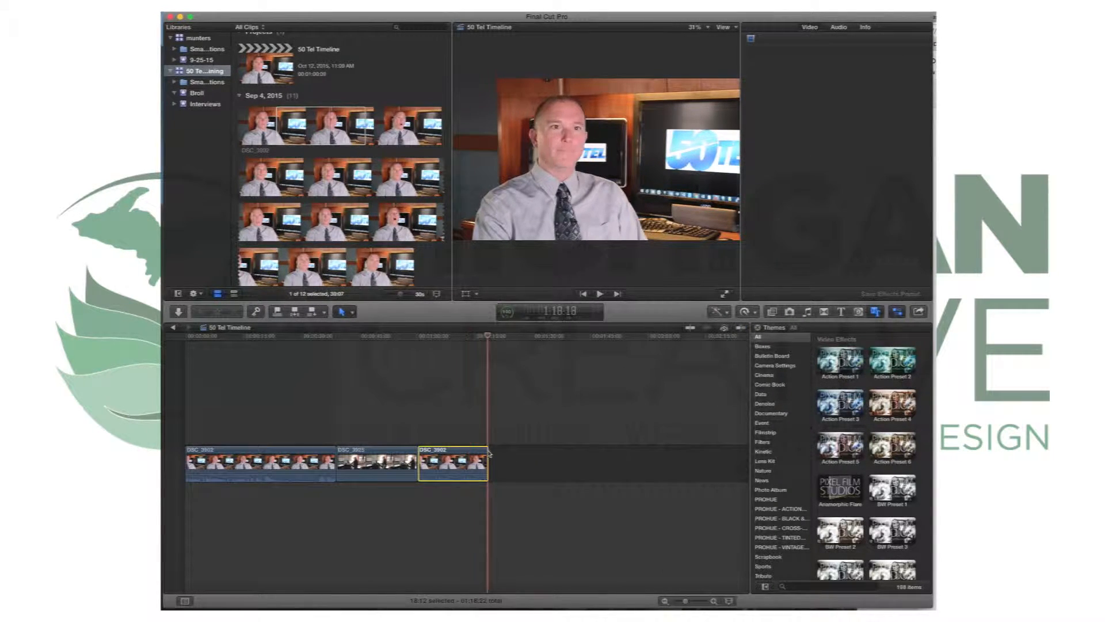
Move the playhead to 1:08:20 and trim the end of the last interview clip further, to a duration of 11:17
{"action": "left_click", "coordinate": [450, 336]}
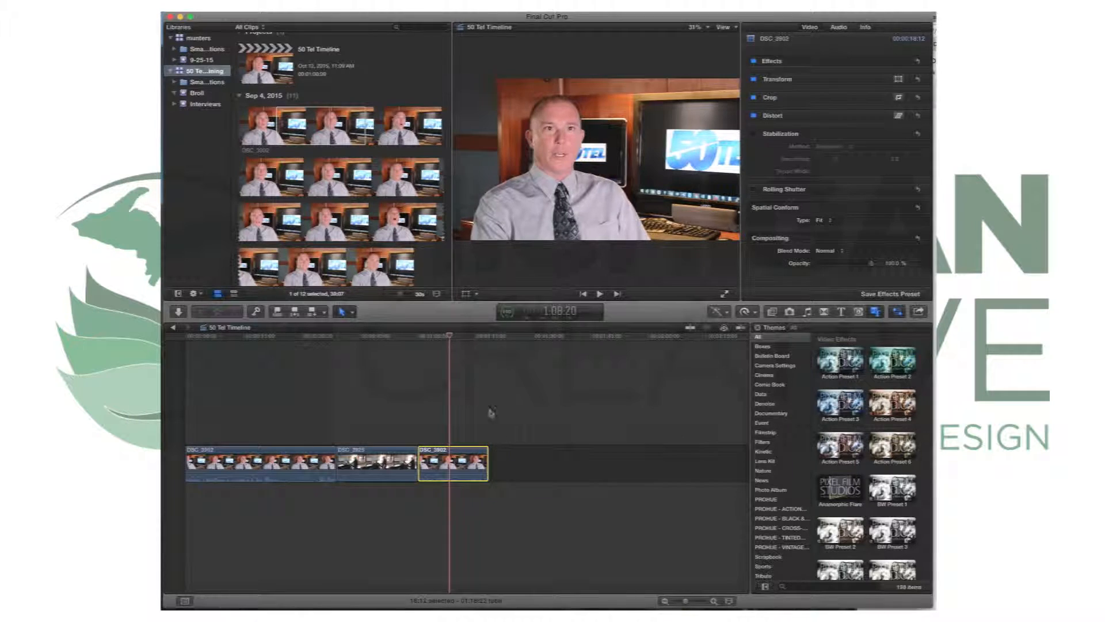
{"action": "left_click", "coordinate": [487, 449]}
{"action": "mouse_move", "coordinate": [487, 449]}
{"action": "left_mouse_down"}
{"action": "mouse_move", "coordinate": [445, 449]}
{"action": "mouse_move", "coordinate": [481, 449]}
{"action": "left_mouse_up"}
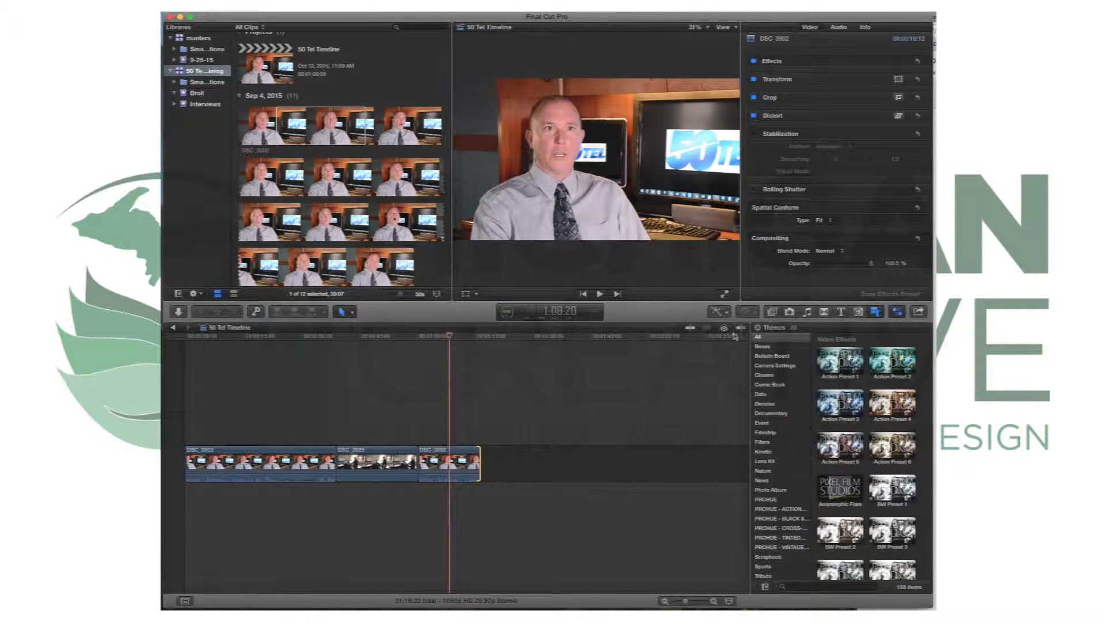
{"action": "mouse_move", "coordinate": [480, 450]}
{"action": "left_mouse_down"}
{"action": "mouse_move", "coordinate": [442, 452]}
{"action": "mouse_move", "coordinate": [506, 452]}
{"action": "mouse_move", "coordinate": [449, 452]}
{"action": "mouse_move", "coordinate": [460, 452]}
{"action": "left_mouse_up"}
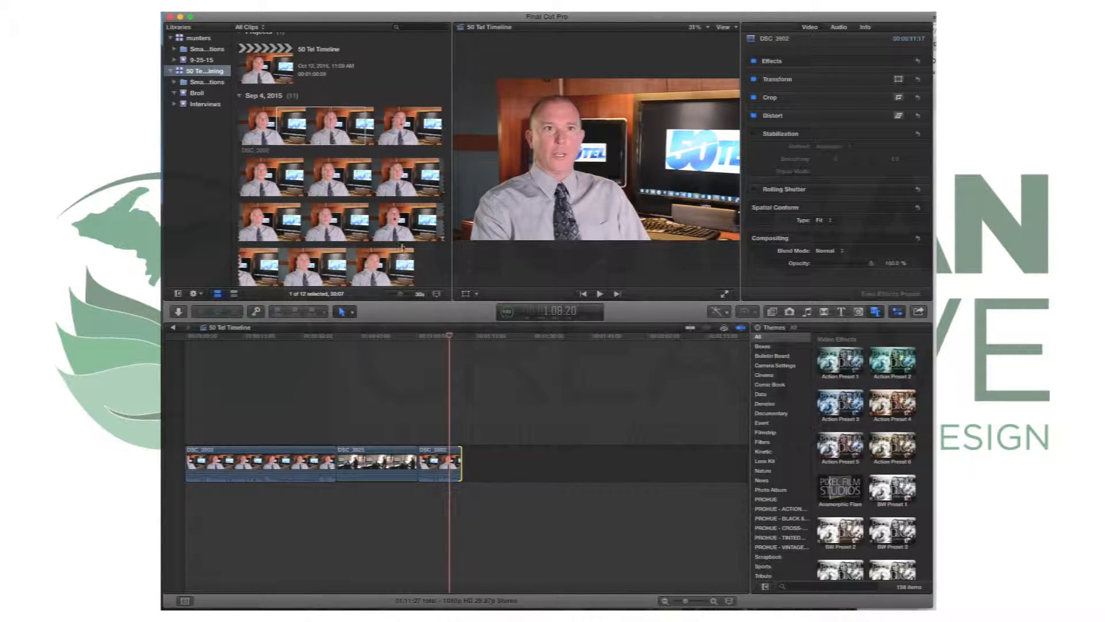
Add the interview clip from the browser again and connect it above the storyline, starting slightly before the playhead at 1:08:20
{"action": "left_click_drag", "start_coordinate": [331, 126], "coordinate": [461, 465]}
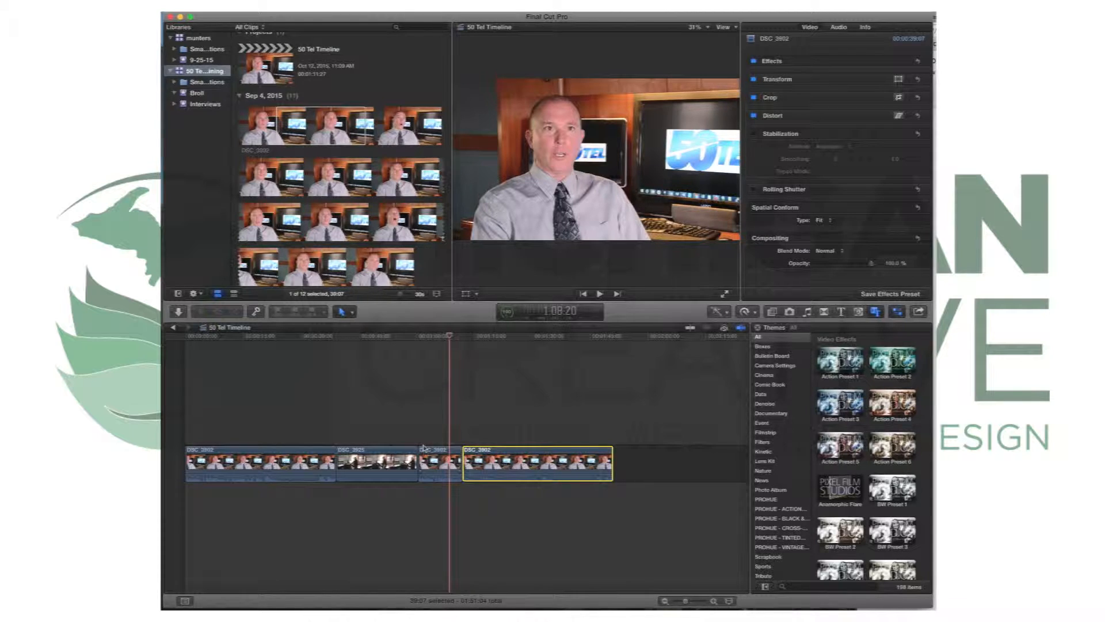
{"action": "left_click_drag", "start_coordinate": [517, 452], "coordinate": [497, 411]}
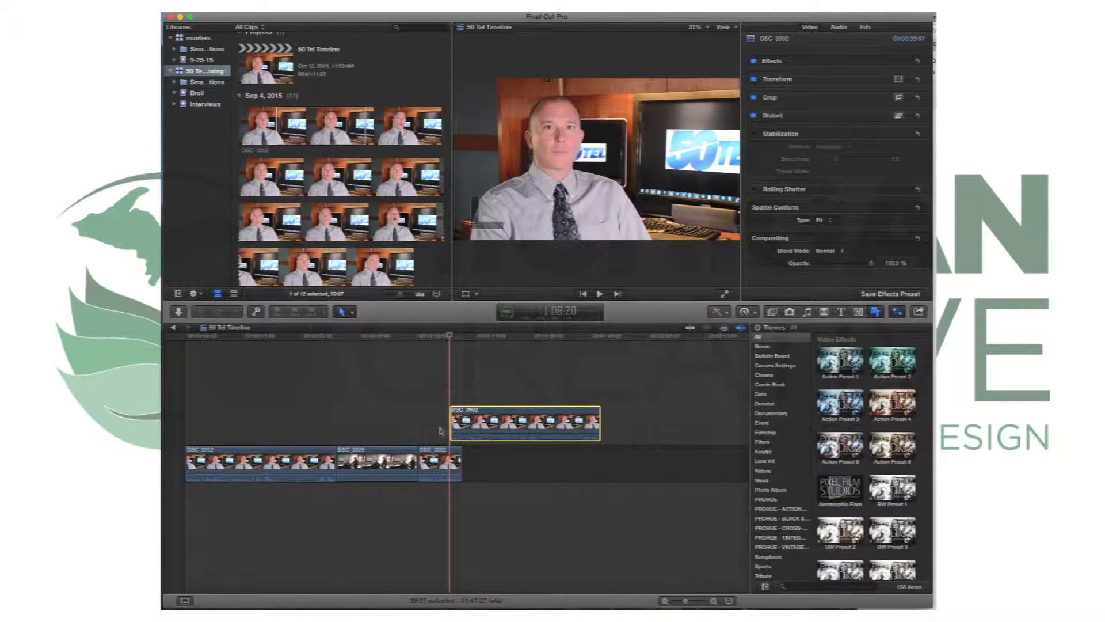
{"action": "left_click_drag", "start_coordinate": [471, 414], "coordinate": [463, 413]}
{"action": "left_click", "coordinate": [741, 328]}
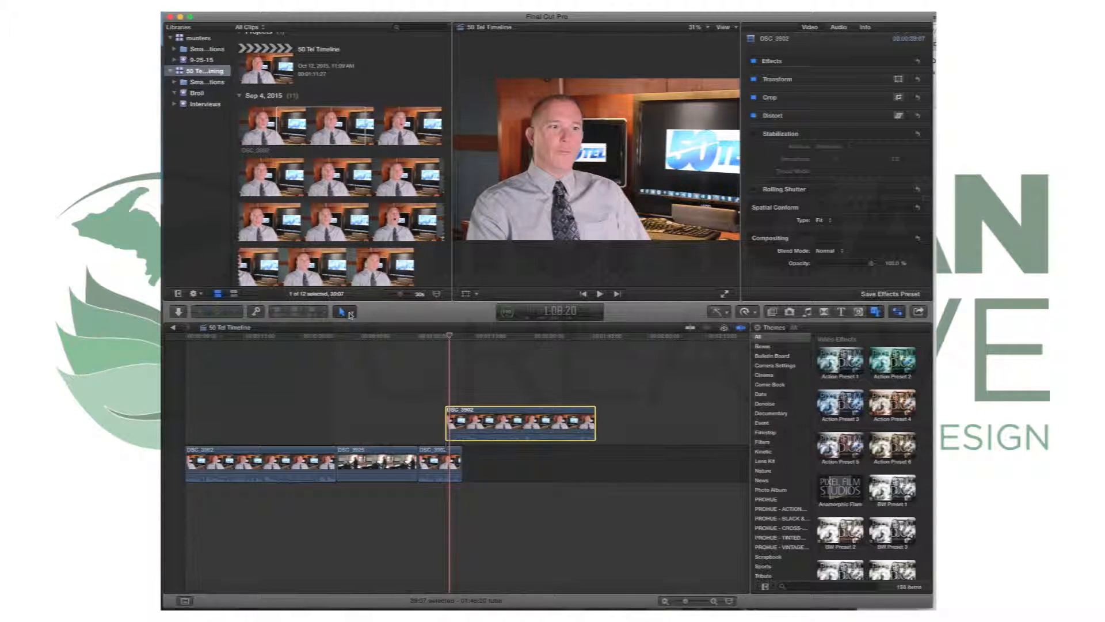
Move the playhead to 1:25:12 over the connected interview clip and switch to the Blade tool
{"action": "left_click", "coordinate": [514, 339]}
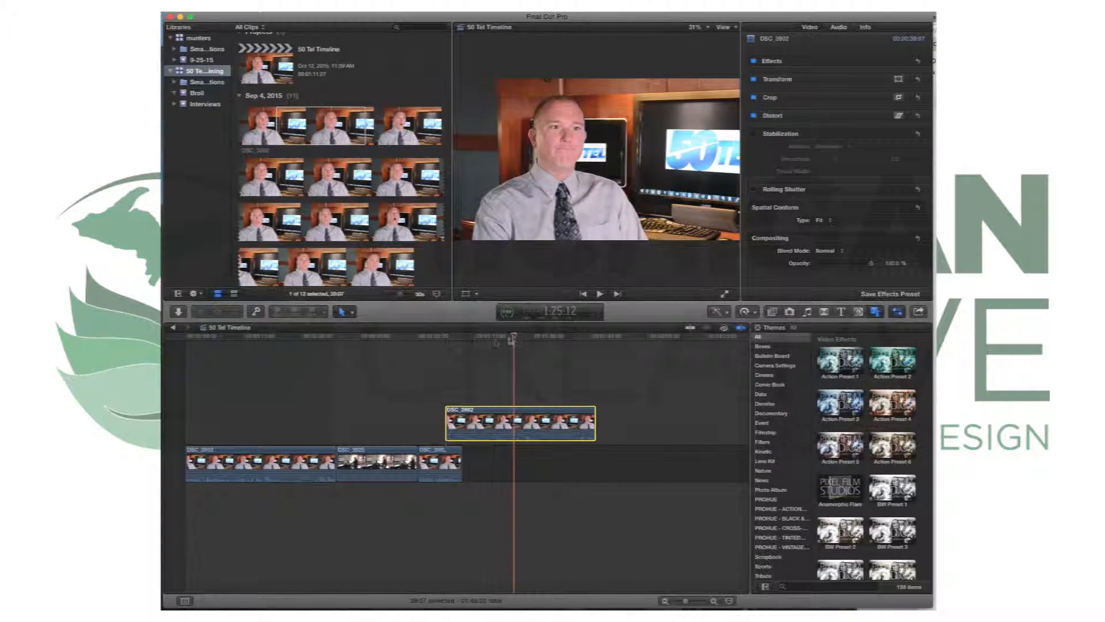
{"action": "left_click", "coordinate": [345, 311]}
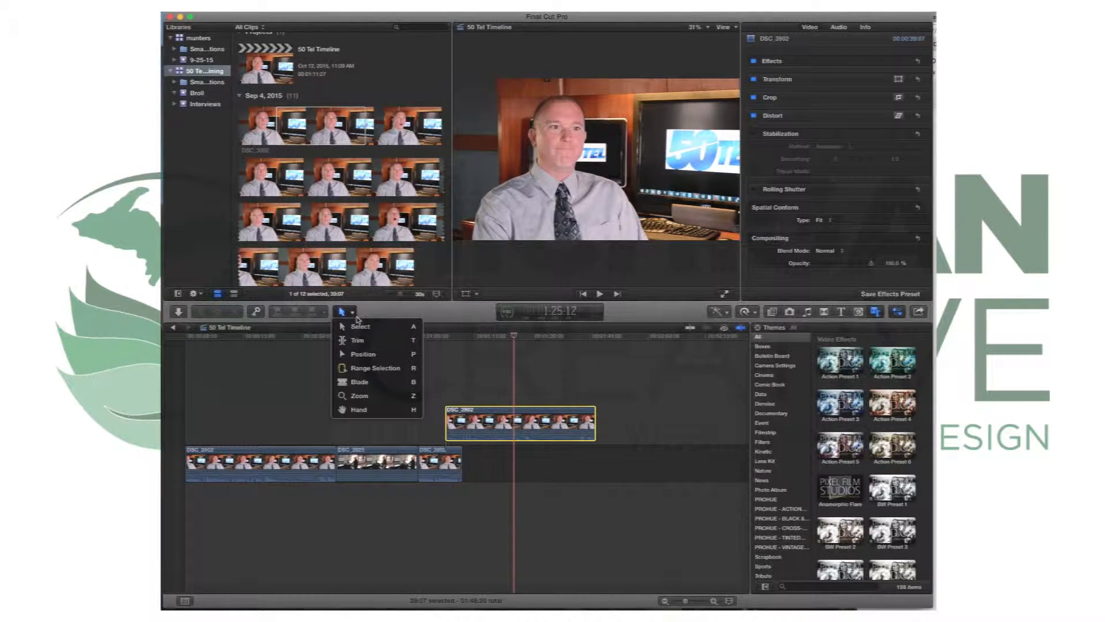
{"action": "left_click", "coordinate": [377, 383]}
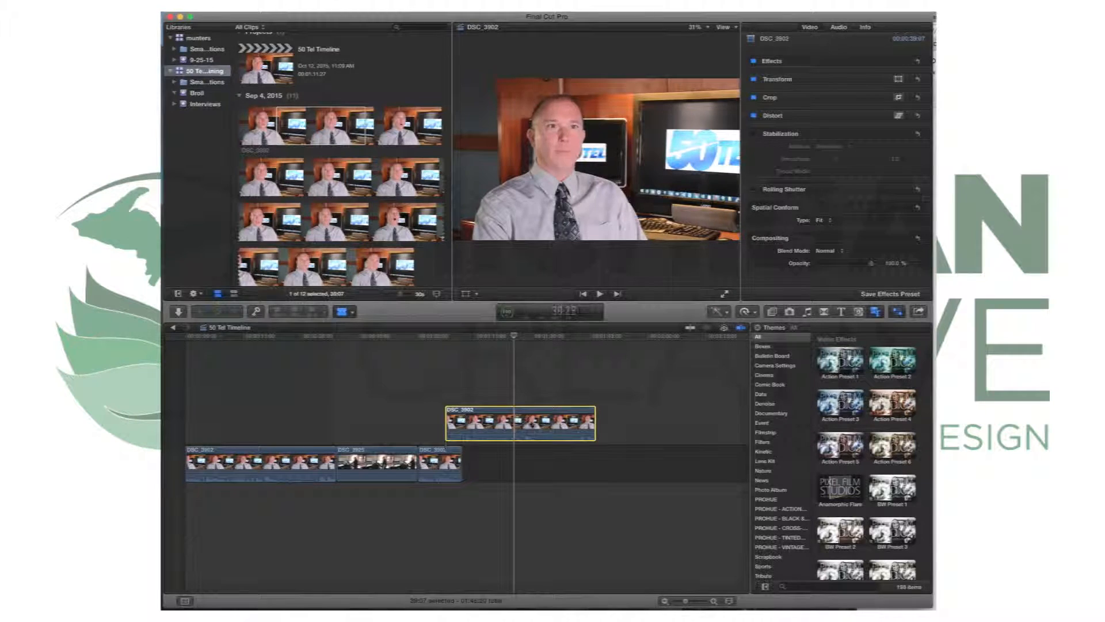
Cut the connected interview clip with the Blade tool at the playhead (1:25:12), at one earlier point and at one later point
{"action": "left_click", "coordinate": [345, 312]}
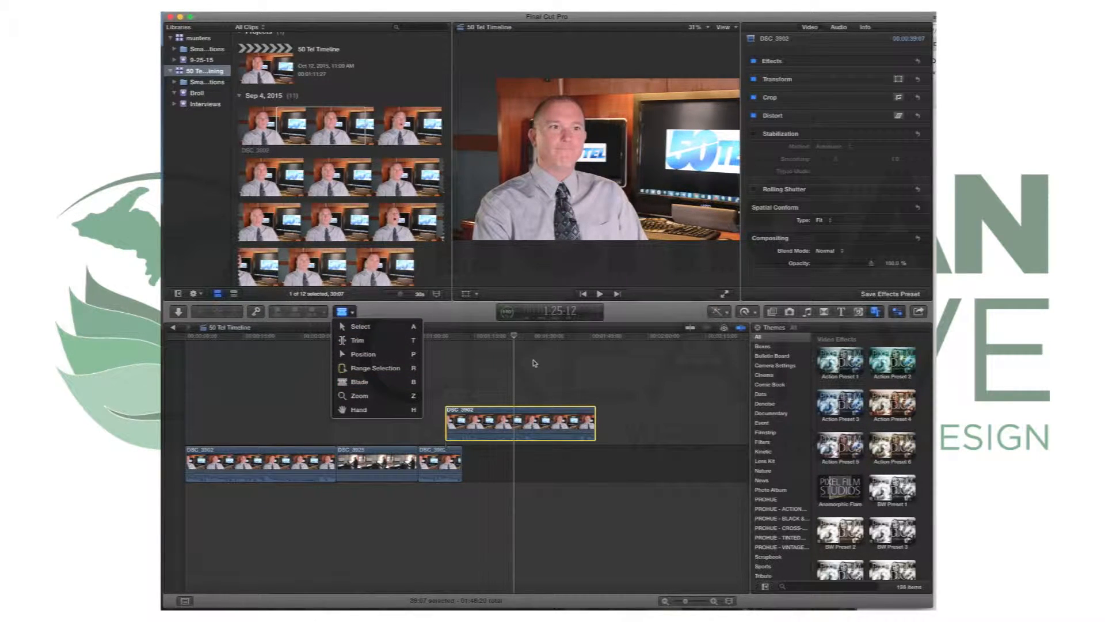
{"action": "left_click", "coordinate": [515, 337]}
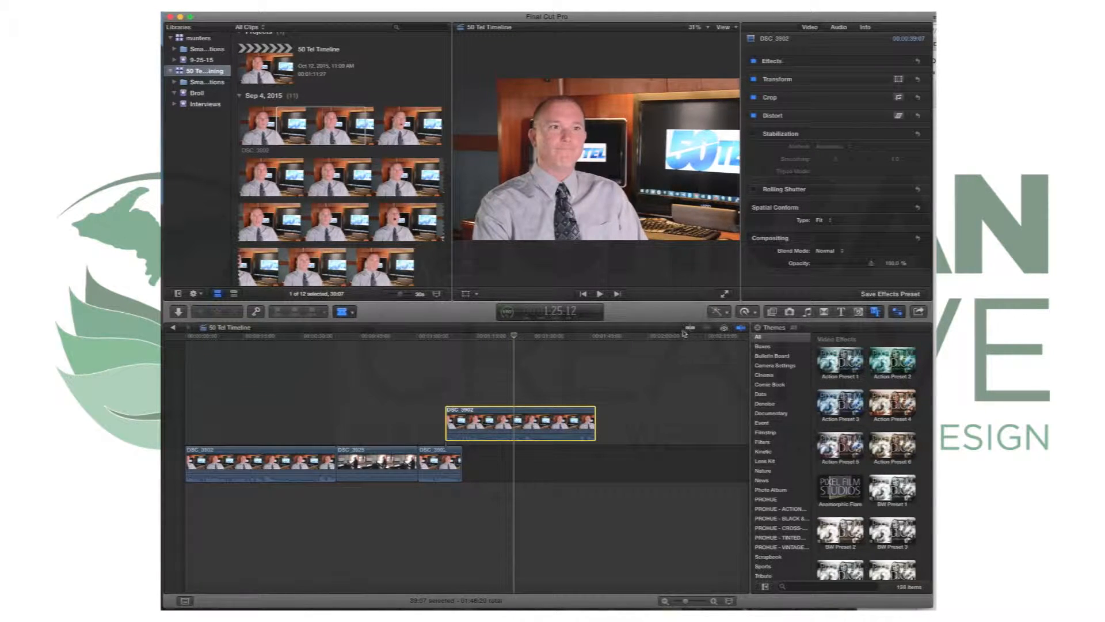
{"action": "left_click", "coordinate": [515, 421]}
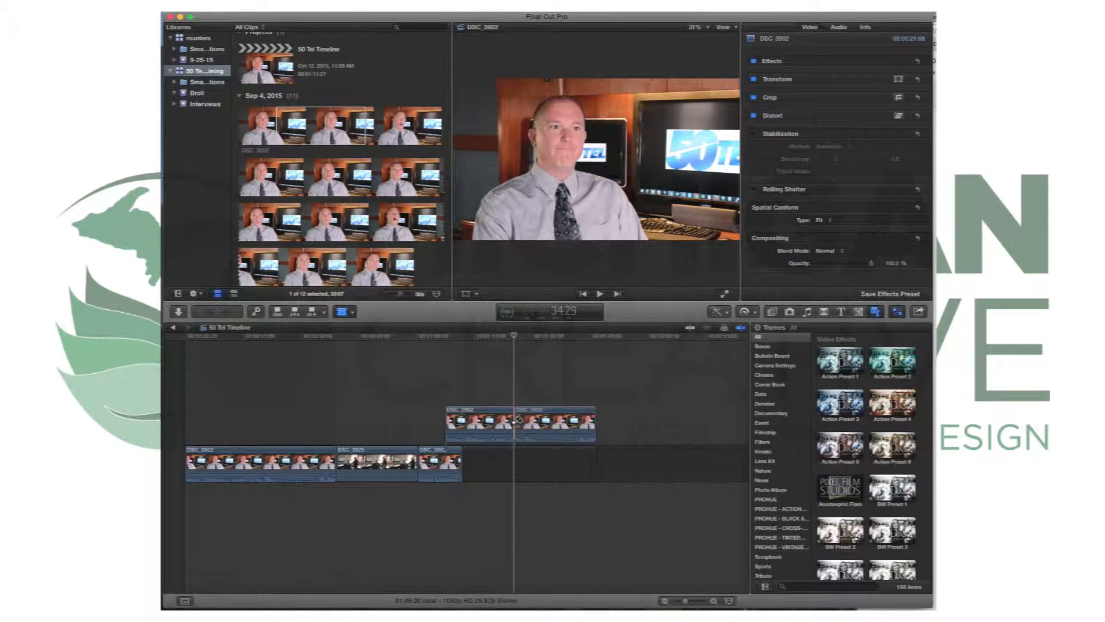
{"action": "left_click", "coordinate": [491, 423]}
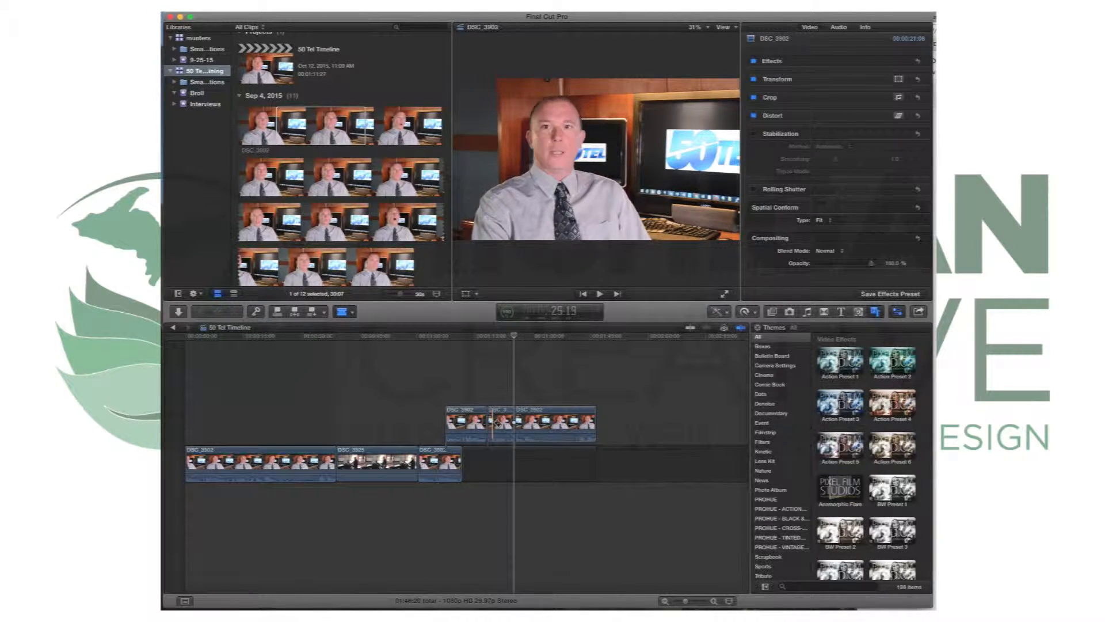
{"action": "left_click", "coordinate": [555, 423]}
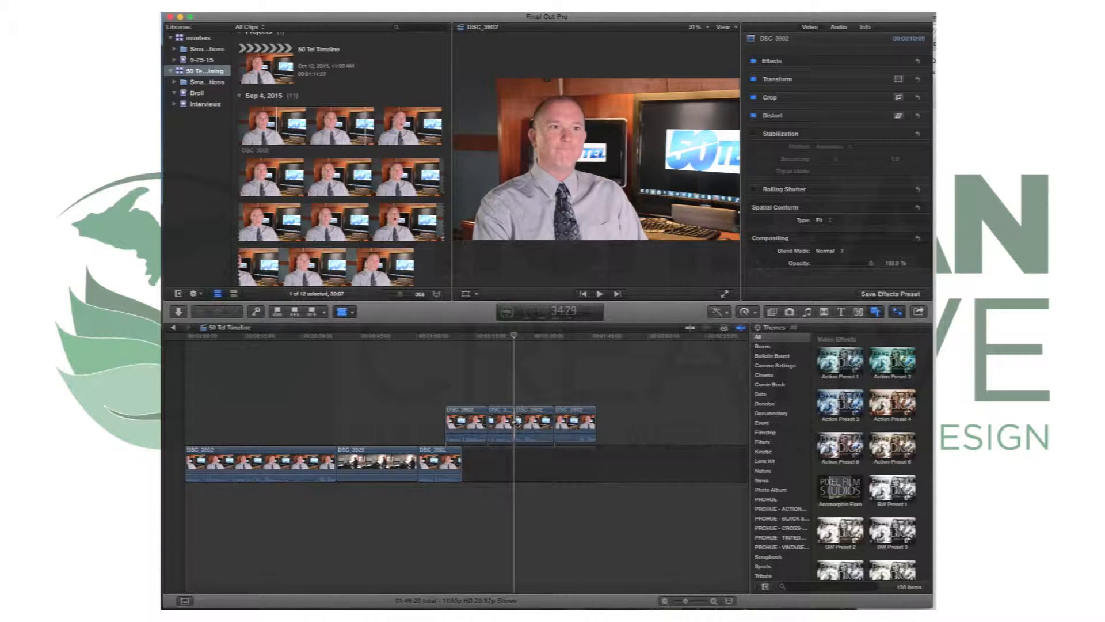
Switch to the Select tool and delete the connected interview piece that ends at the playhead
{"action": "left_click", "coordinate": [349, 312]}
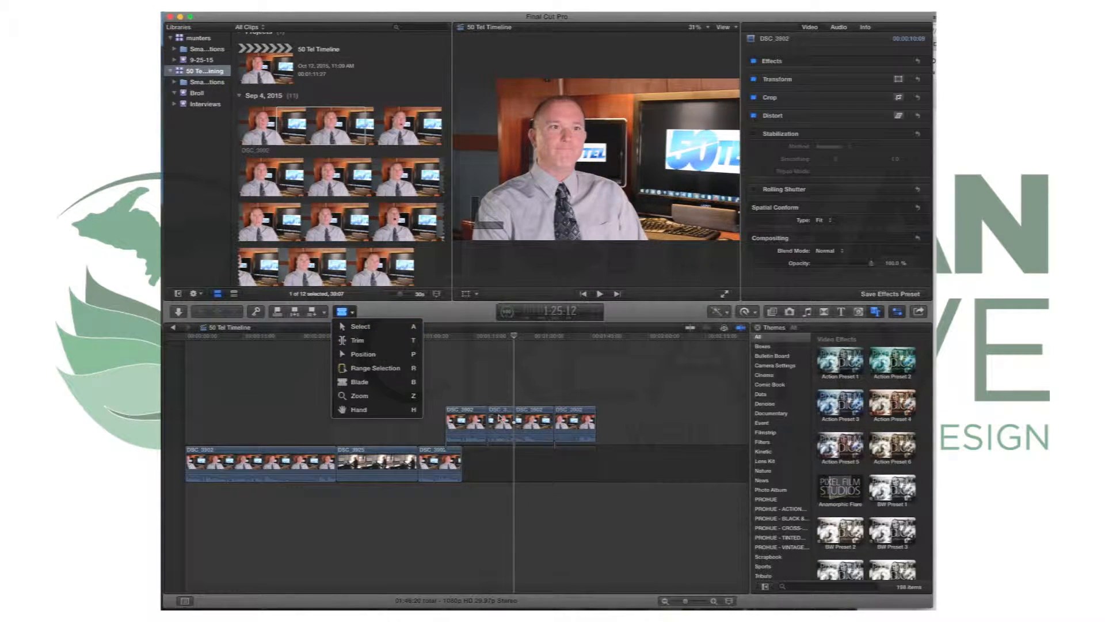
{"action": "left_click", "coordinate": [358, 328]}
{"action": "key", "text": "a"}
{"action": "left_click", "coordinate": [500, 424]}
{"action": "key", "text": "Delete"}
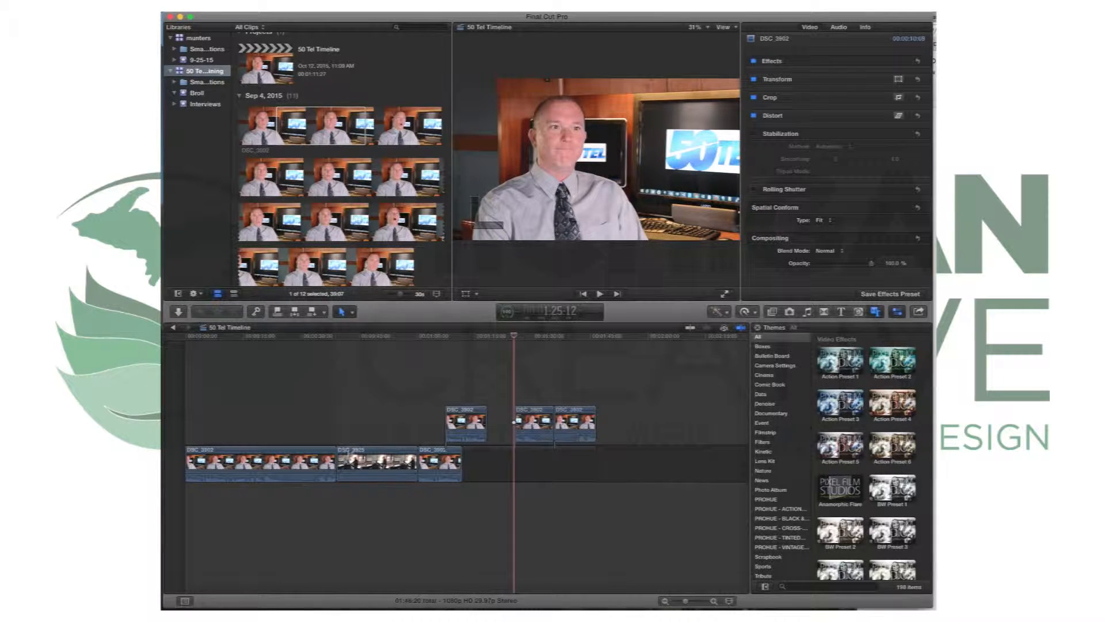
Move the playhead to 43:26 and blade the storyline's b-roll clip there and about 7 seconds further on
{"action": "mouse_move", "coordinate": [372, 336]}
{"action": "left_mouse_down"}
{"action": "mouse_move", "coordinate": [344, 339]}
{"action": "mouse_move", "coordinate": [373, 348]}
{"action": "mouse_move", "coordinate": [354, 349]}
{"action": "left_mouse_up"}
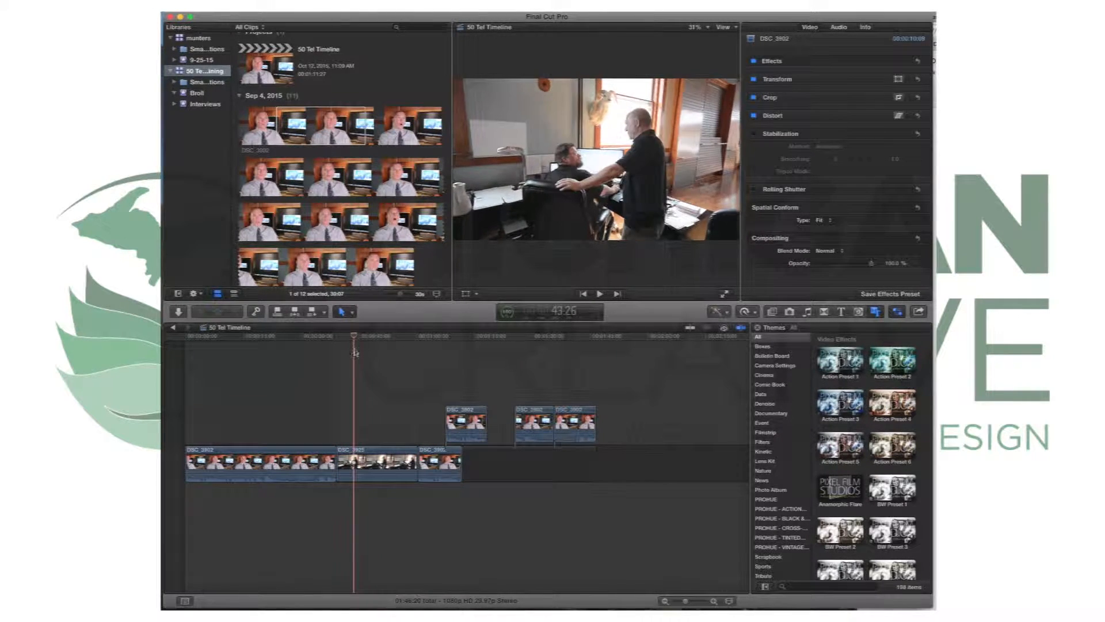
{"action": "key", "text": "b"}
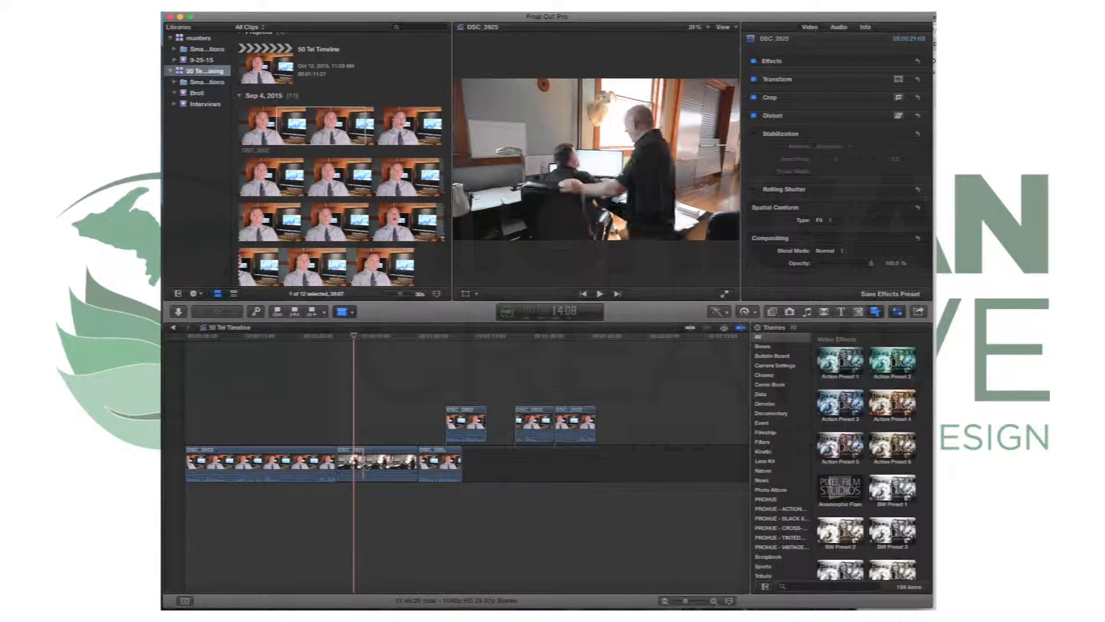
{"action": "left_click", "coordinate": [355, 466]}
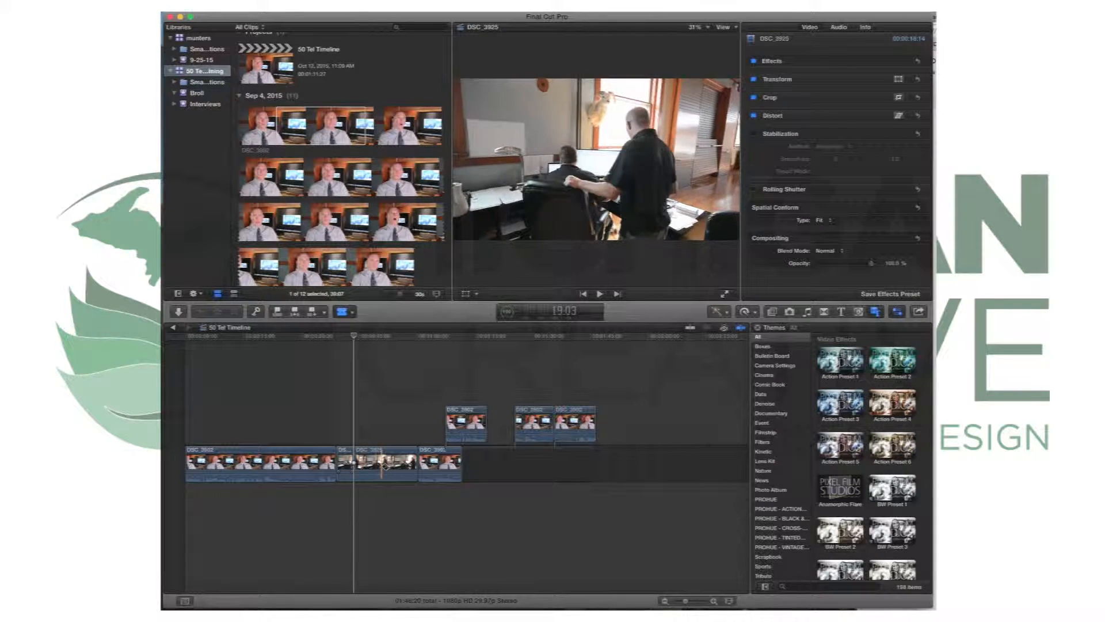
{"action": "left_click", "coordinate": [382, 464]}
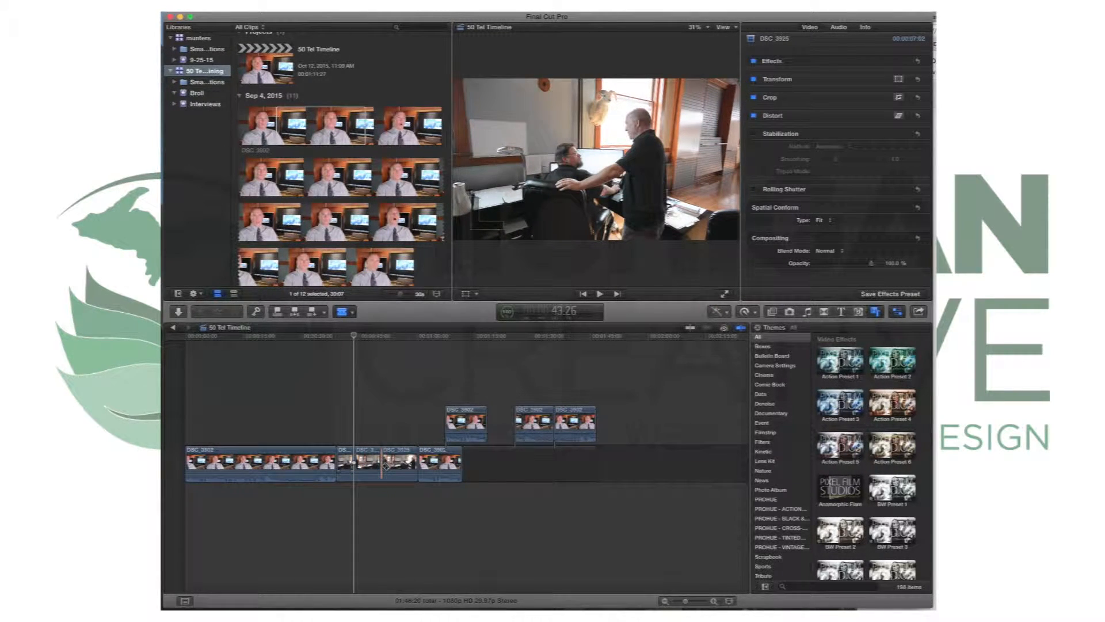
Delete the middle piece of the cut b-roll clip from the storyline using the Select tool
{"action": "key", "text": "a"}
{"action": "left_click", "coordinate": [373, 466]}
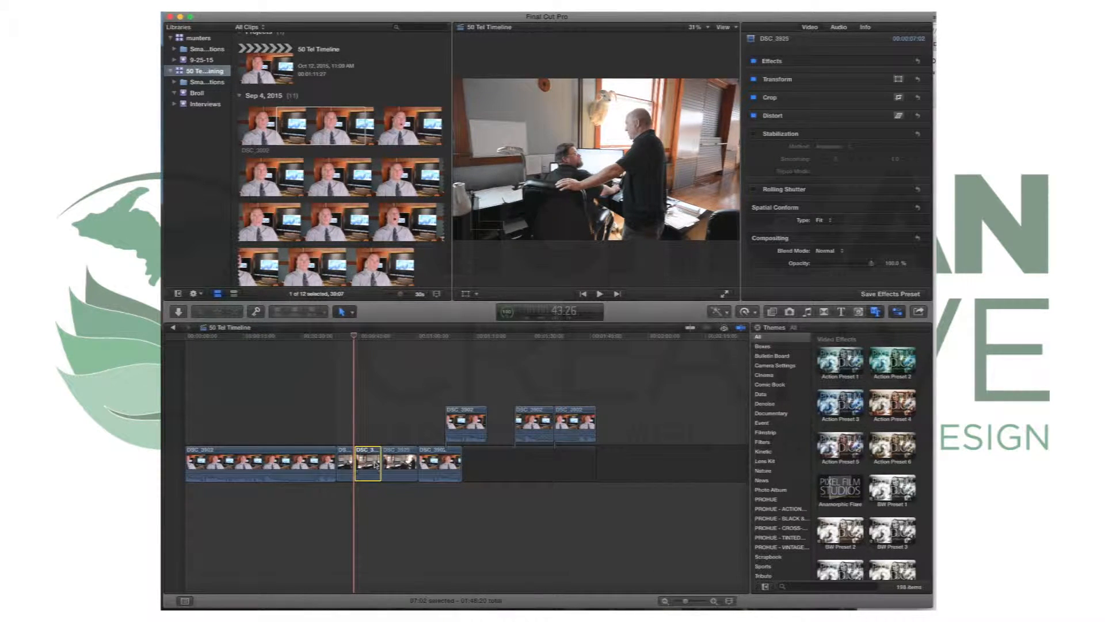
{"action": "key", "text": "Delete"}
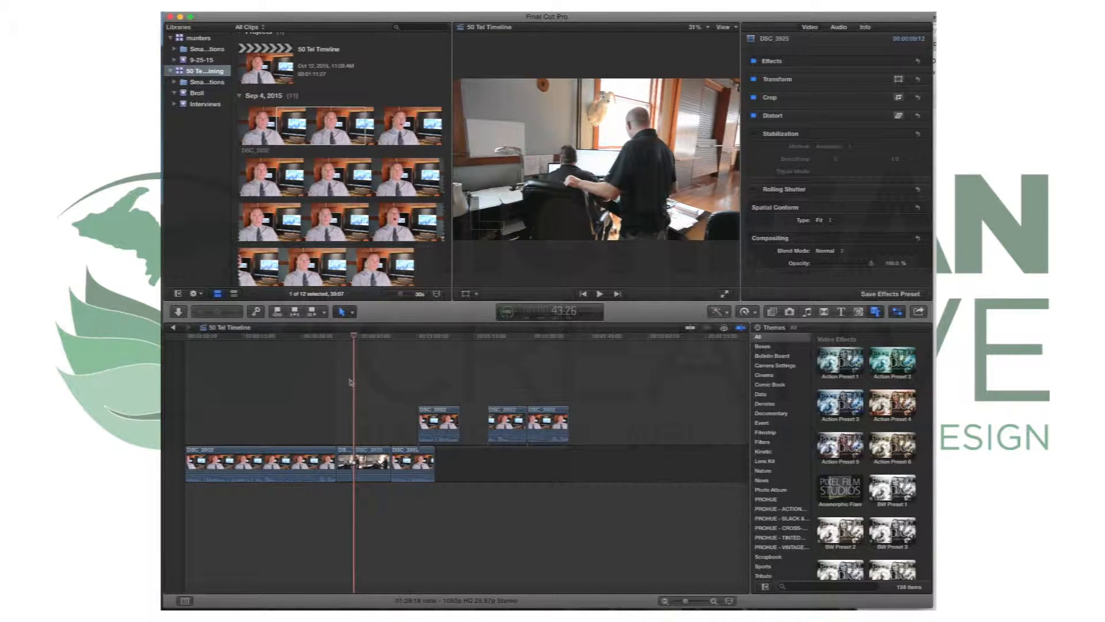
{"action": "left_click", "coordinate": [353, 312]}
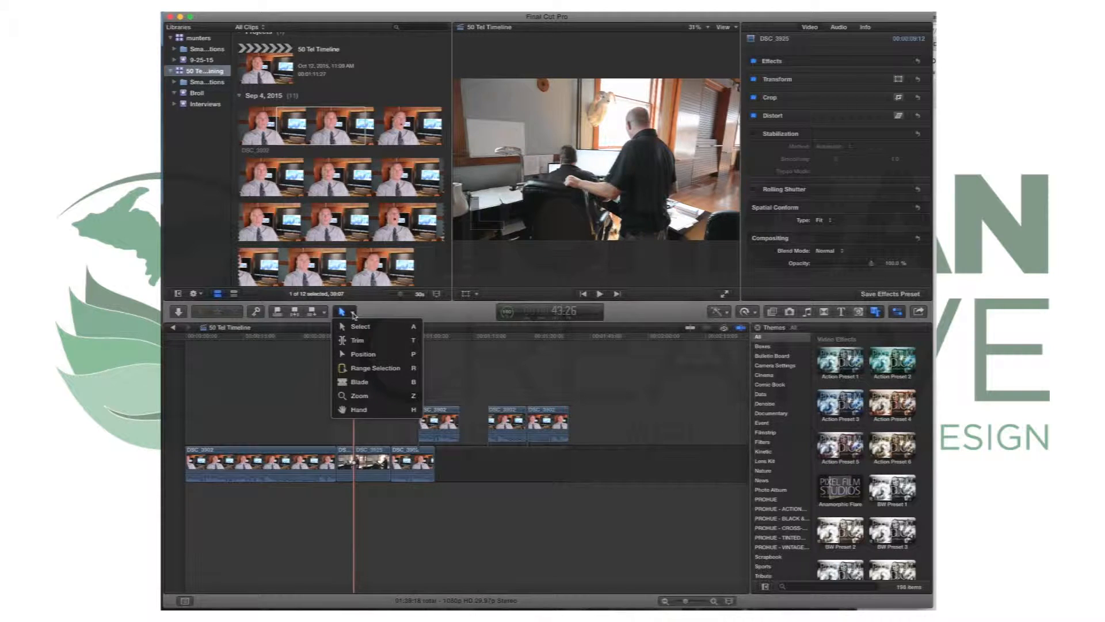
{"action": "left_click", "coordinate": [352, 355]}
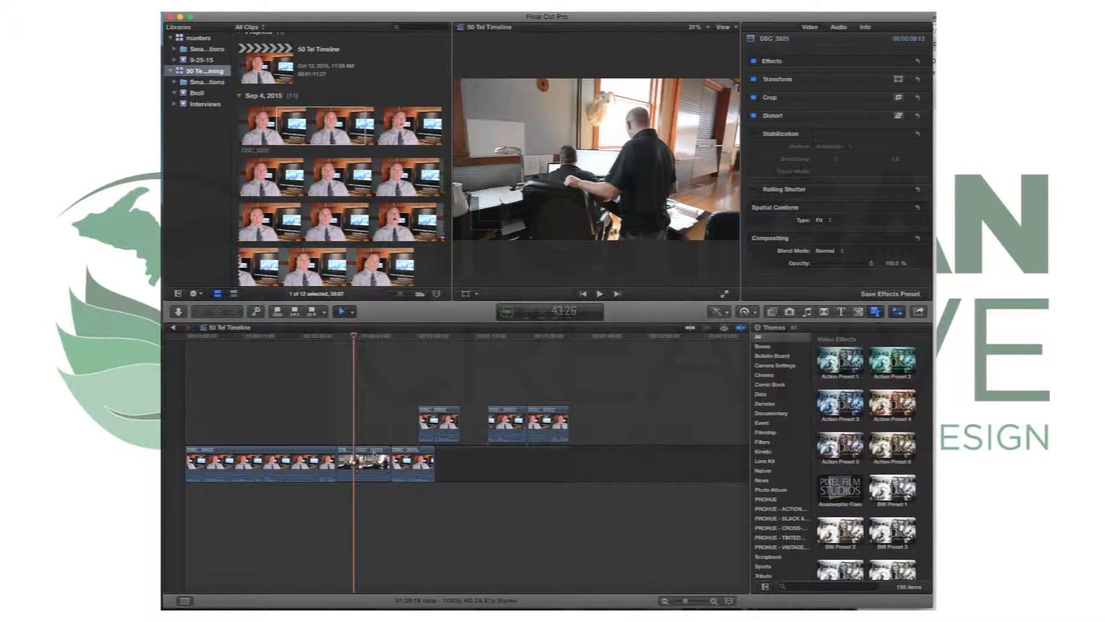
{"action": "left_click", "coordinate": [352, 311]}
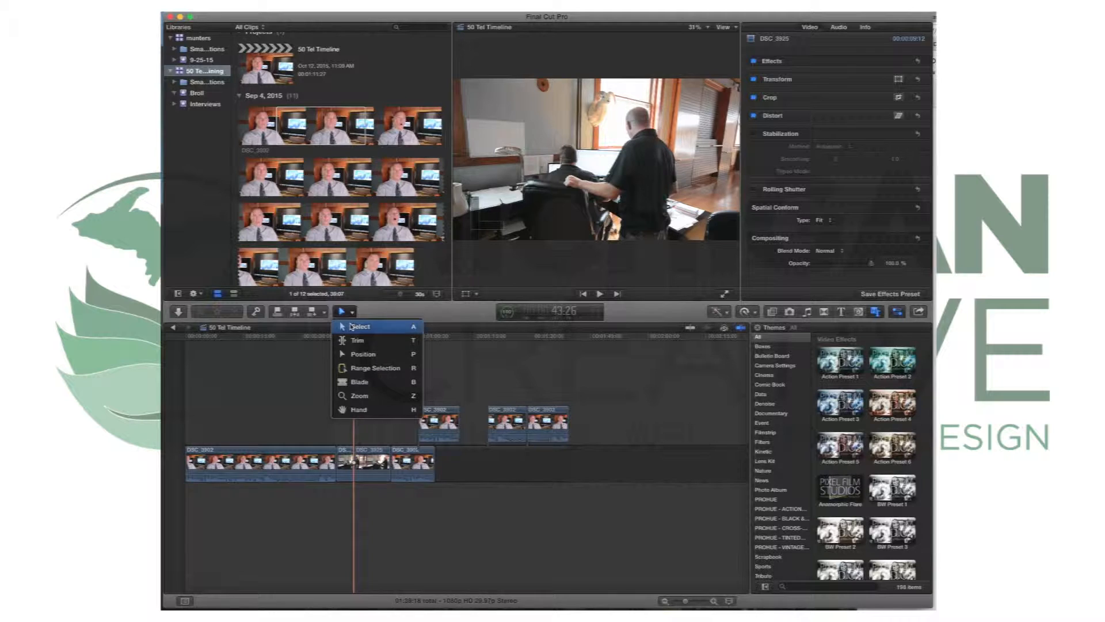
{"action": "left_click", "coordinate": [352, 322]}
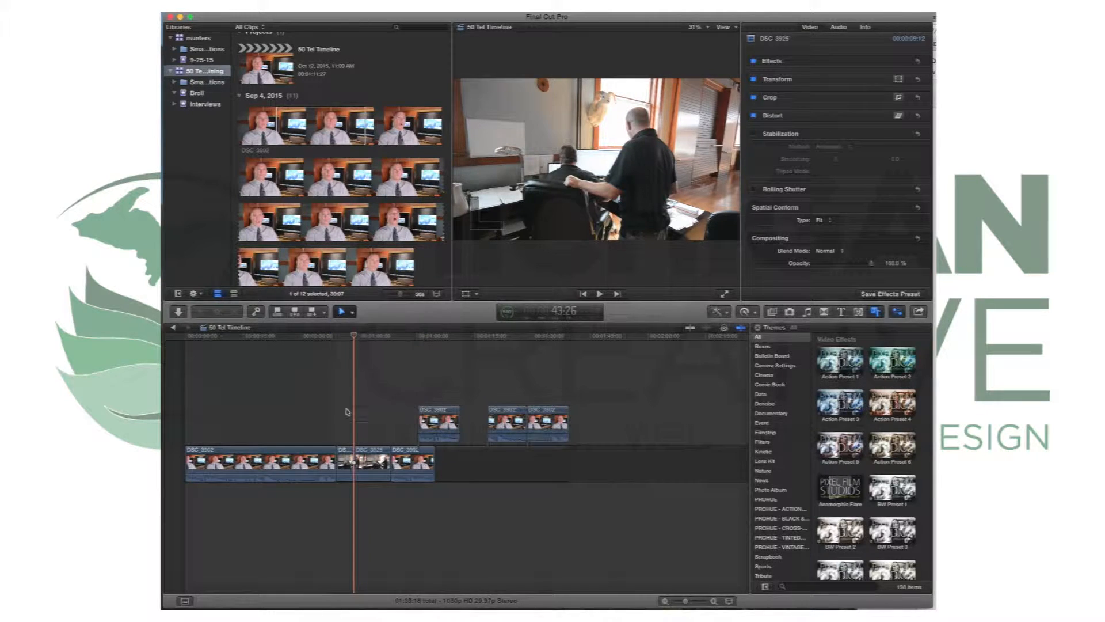
{"action": "left_click", "coordinate": [349, 311]}
{"action": "left_click", "coordinate": [357, 328]}
Move the second b-roll piece out of the storyline with the Position tool, connecting it at about 1:55:20 beyond the other connected clips
{"action": "mouse_move", "coordinate": [375, 462]}
{"action": "left_mouse_down"}
{"action": "mouse_move", "coordinate": [379, 393]}
{"action": "mouse_move", "coordinate": [375, 481]}
{"action": "left_mouse_up"}
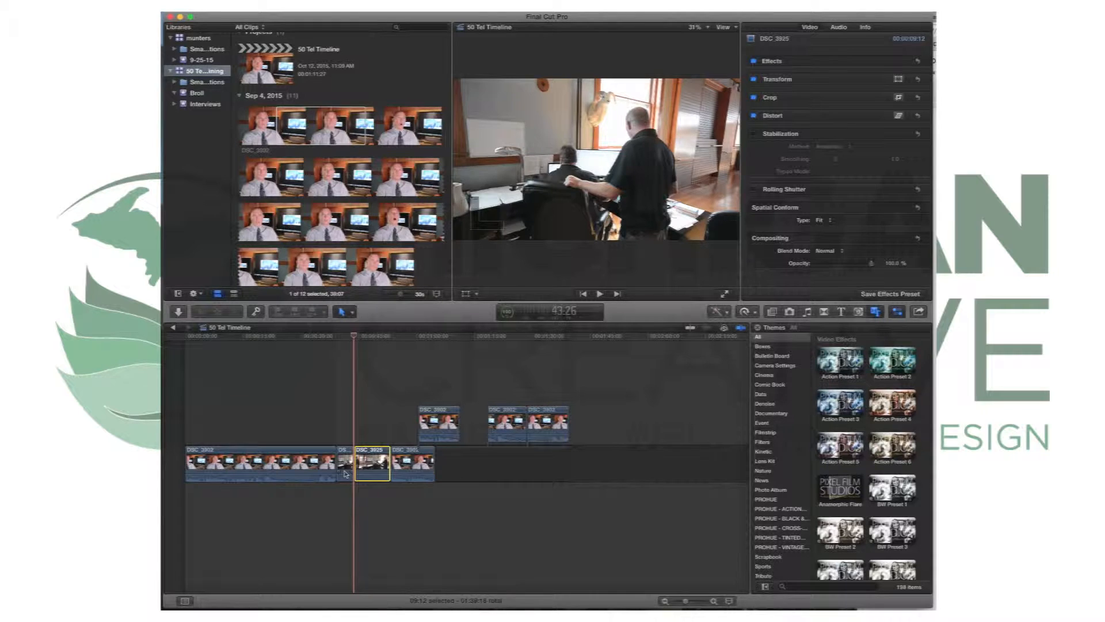
{"action": "left_click", "coordinate": [346, 311]}
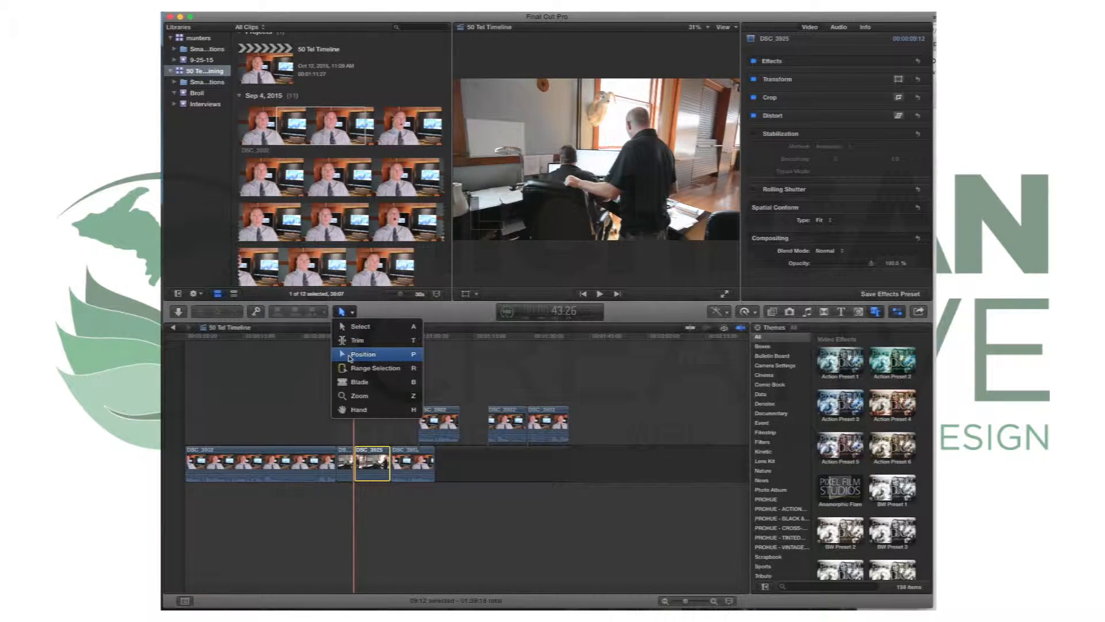
{"action": "left_click", "coordinate": [349, 355]}
{"action": "left_click_drag", "start_coordinate": [368, 453], "coordinate": [644, 413]}
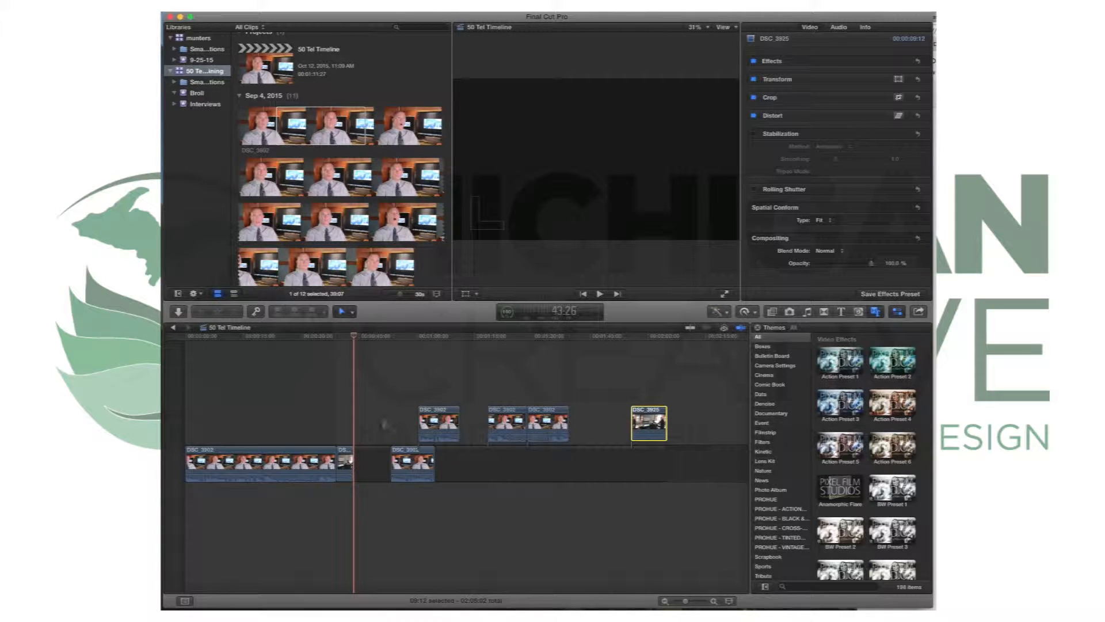
Try deleting the gap left in the storyline and undo the deletion
{"action": "left_click", "coordinate": [361, 464]}
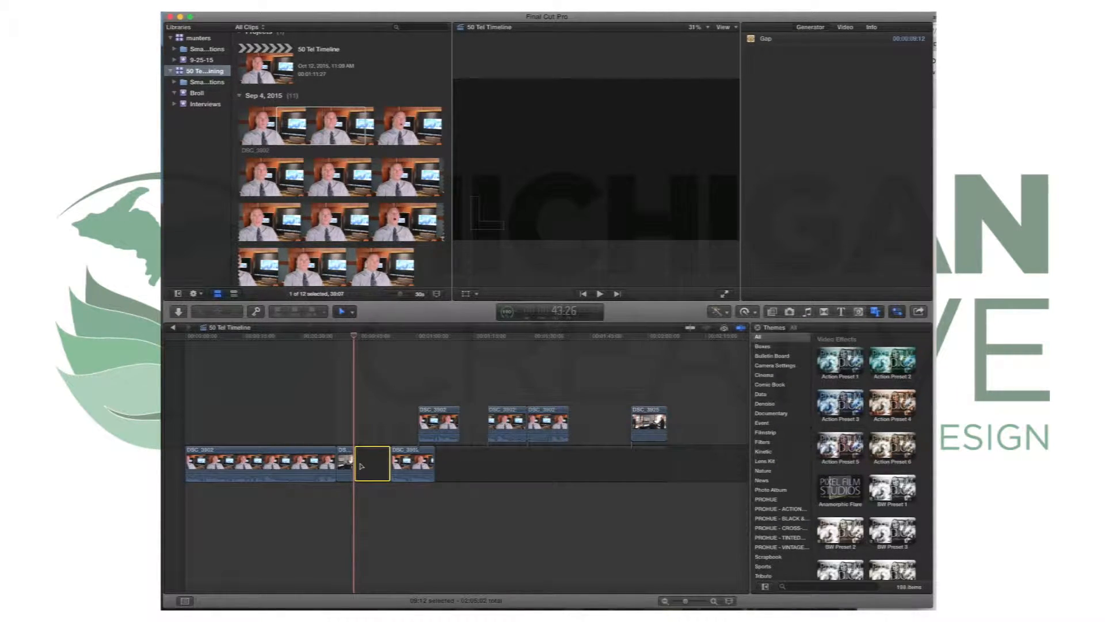
{"action": "key", "text": "Delete"}
{"action": "key", "text": "super+z"}
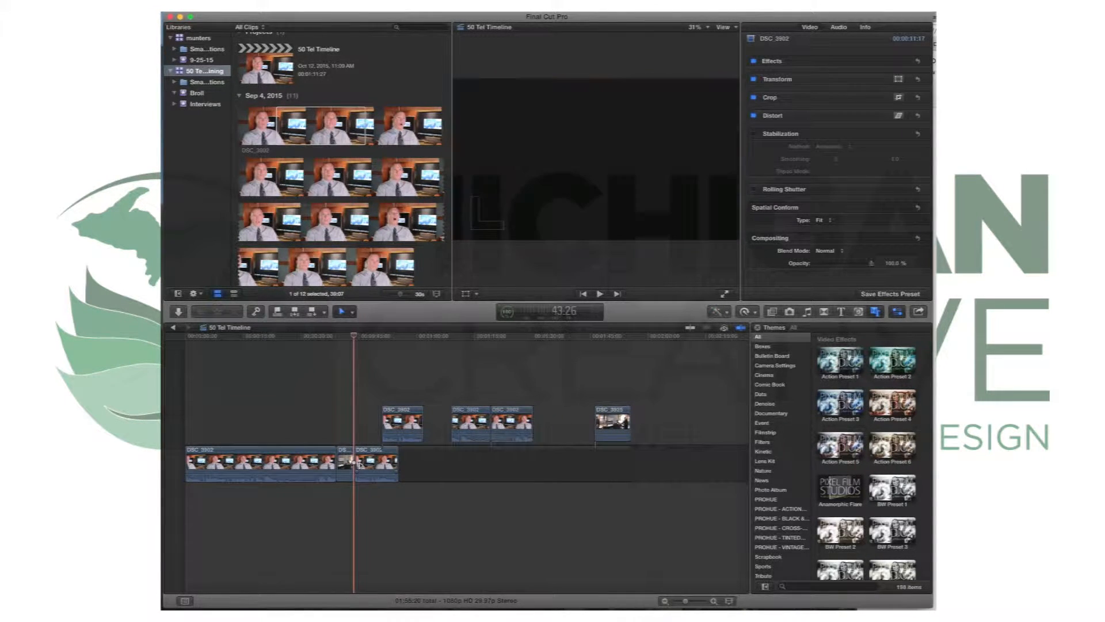
Place the first connected interview piece over the storyline gap with the Position tool and switch back to the Select tool
{"action": "left_click_drag", "start_coordinate": [441, 421], "coordinate": [369, 455]}
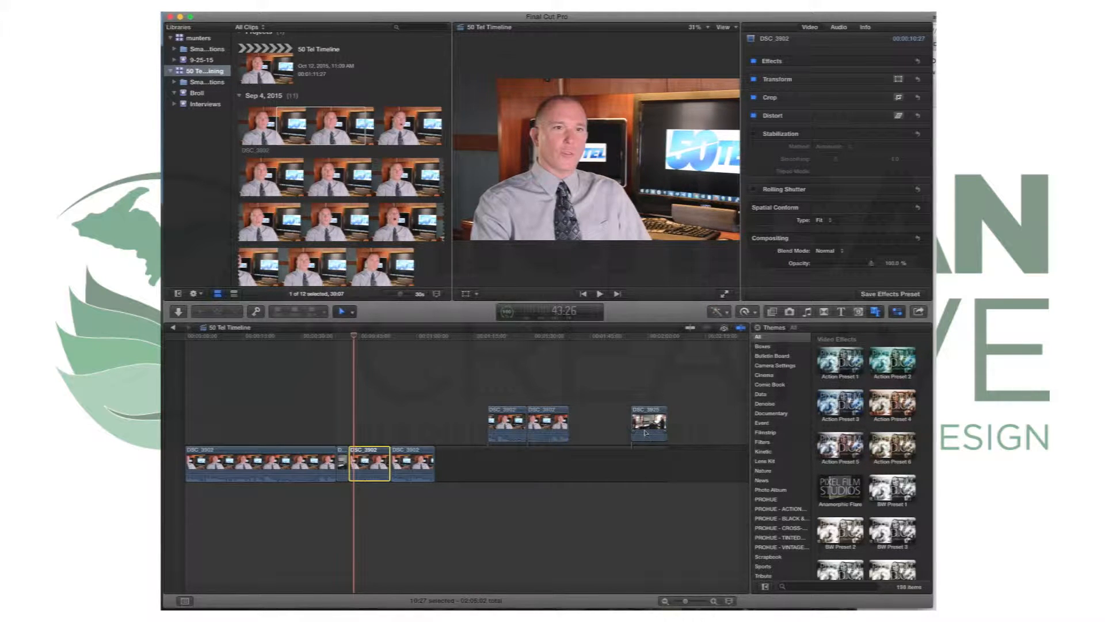
{"action": "left_click", "coordinate": [351, 312]}
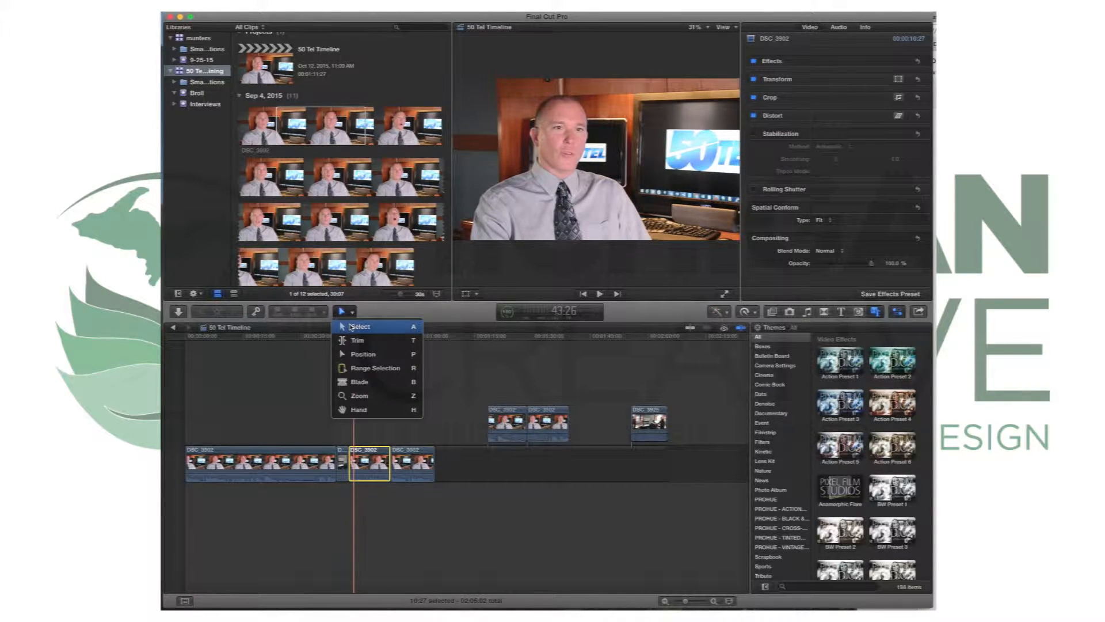
{"action": "left_click", "coordinate": [351, 327]}
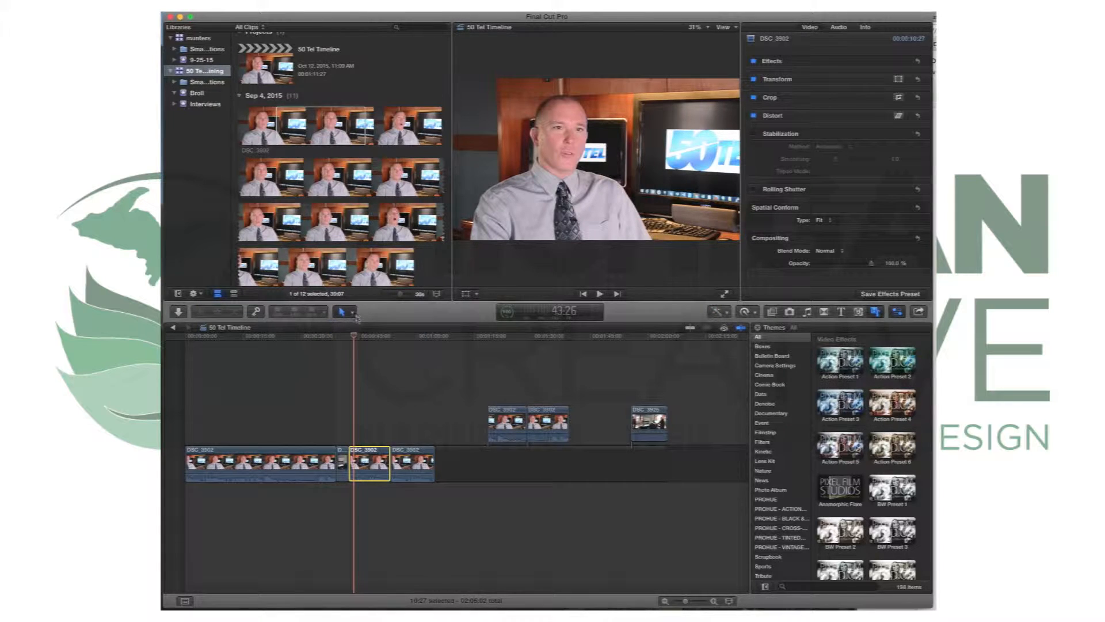
{"action": "left_click", "coordinate": [356, 313]}
{"action": "left_click", "coordinate": [357, 326]}
{"action": "left_click", "coordinate": [351, 313]}
{"action": "scroll", "coordinate": [358, 355], "scroll_direction": "right", "scroll_amount": 1}
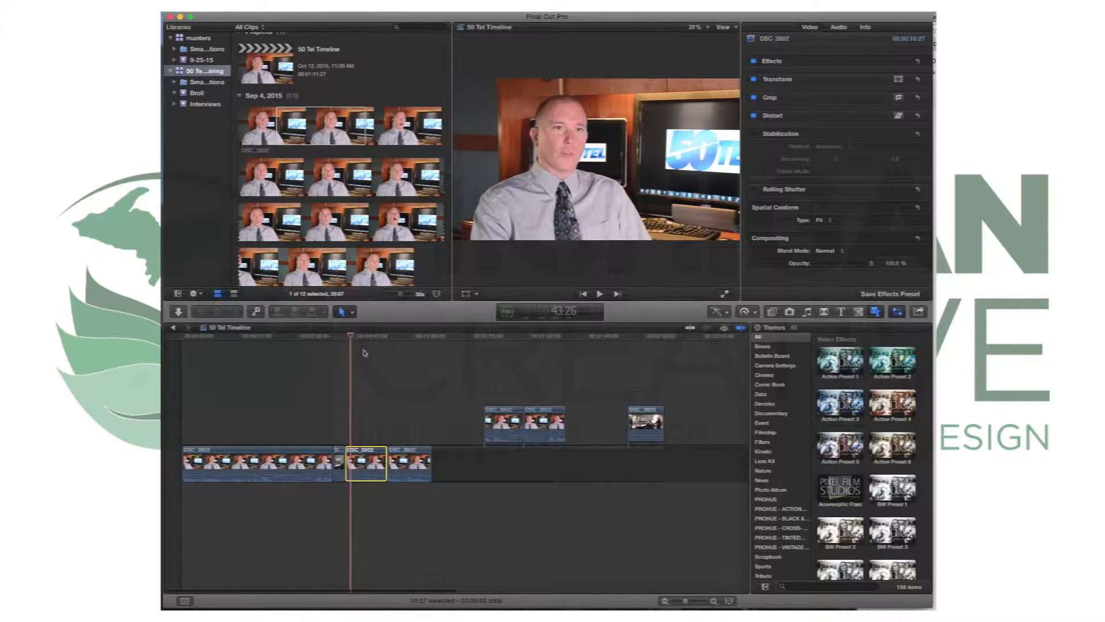
Undo the Position tool moves of the interview piece and the second b-roll piece
{"action": "key", "text": "super+z"}
{"action": "key", "text": "super+z"}
{"action": "key", "text": "super+z"}
{"action": "key", "text": "super+z"}
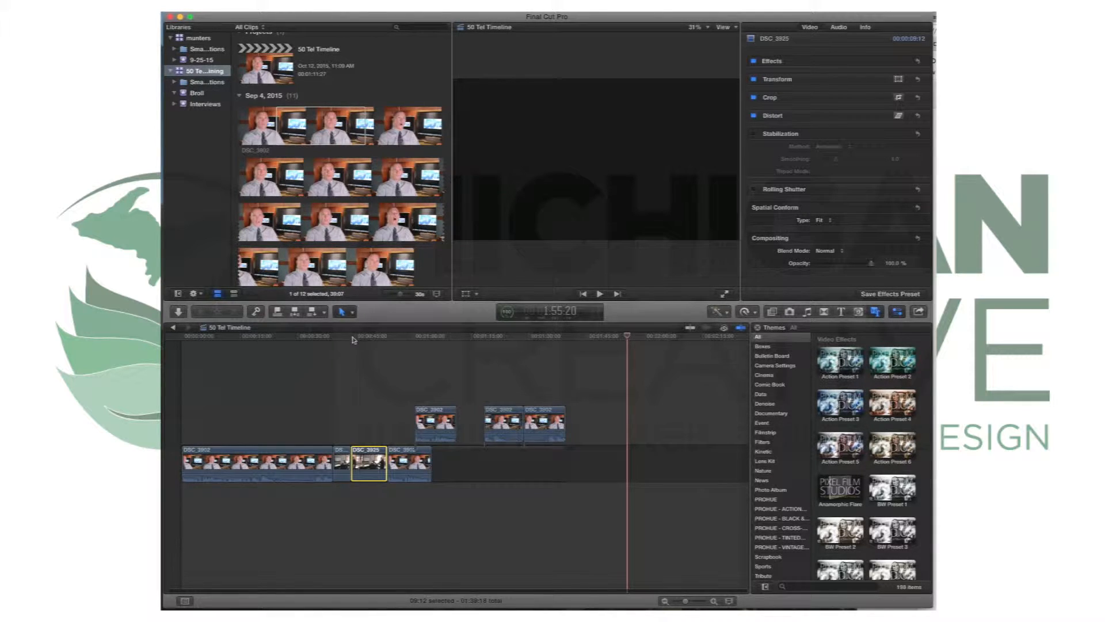
Try lifting the selected second b-roll piece from the storyline and undo the lift
{"action": "scroll", "coordinate": [375, 344], "scroll_direction": "right", "scroll_amount": 1}
{"action": "key", "text": "super+alt+Up"}
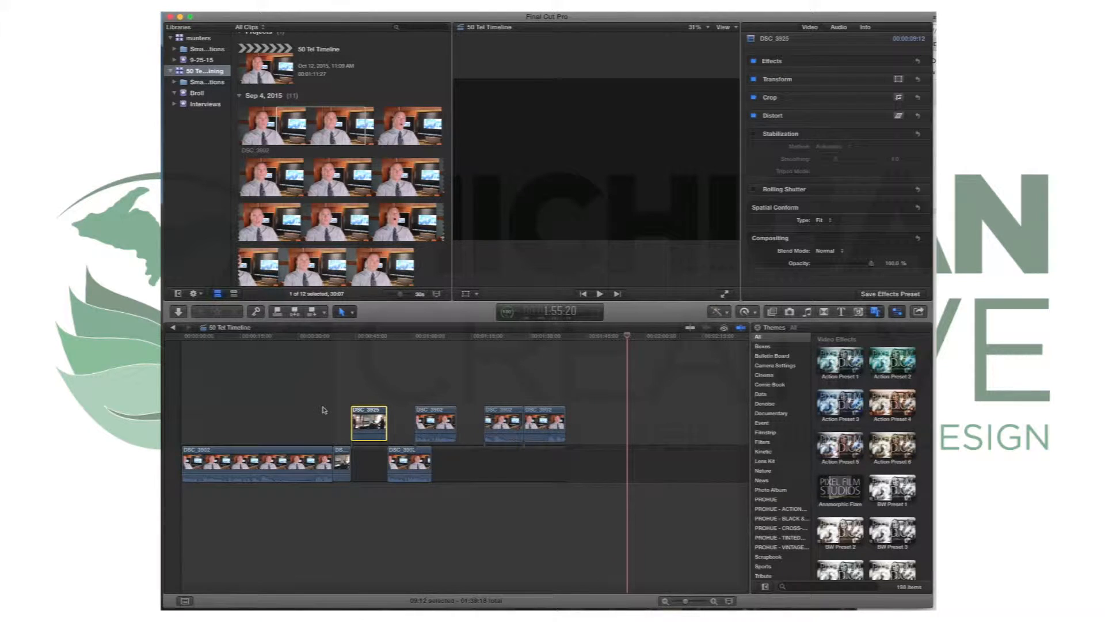
{"action": "scroll", "coordinate": [324, 410], "scroll_direction": "left", "scroll_amount": 1}
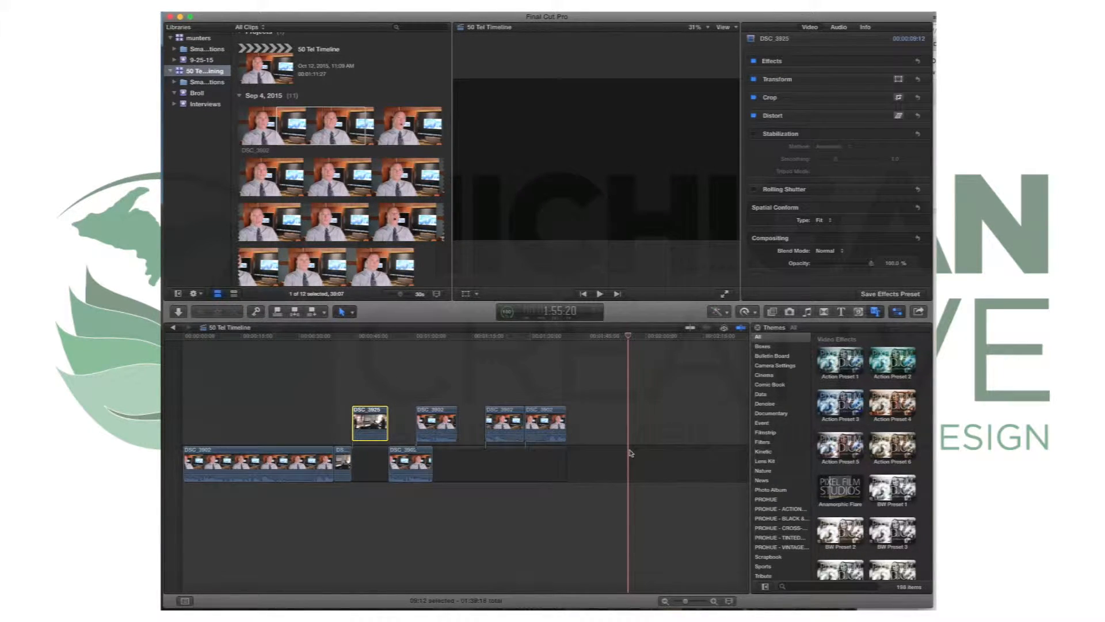
{"action": "key", "text": "super+z"}
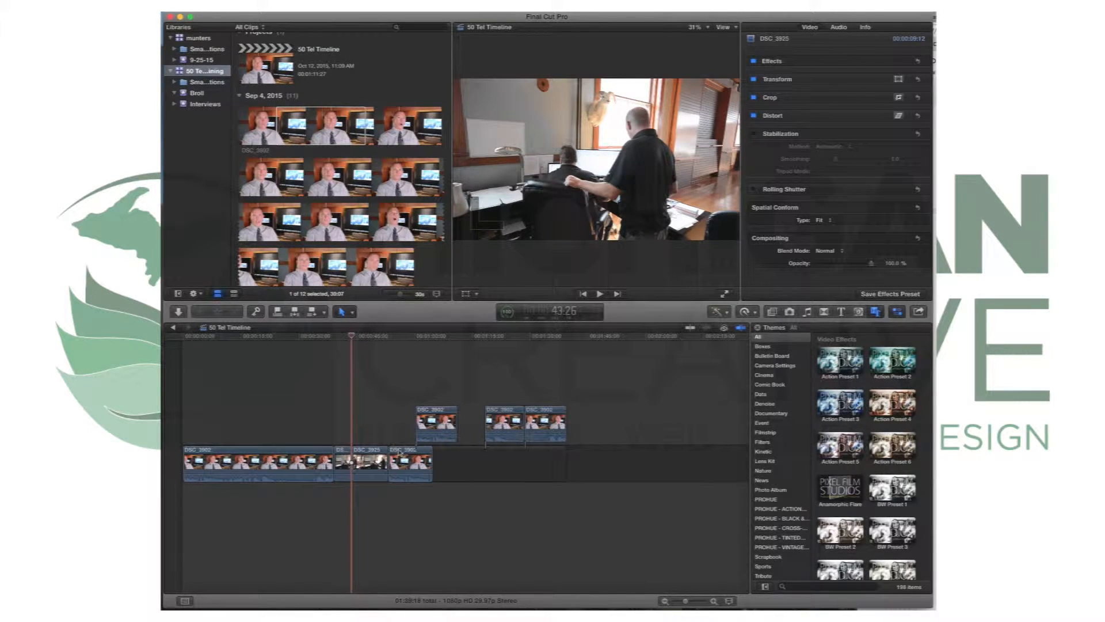
Lift the second b-roll piece from the storyline so it is connected above a gap
{"action": "right_click", "coordinate": [365, 453]}
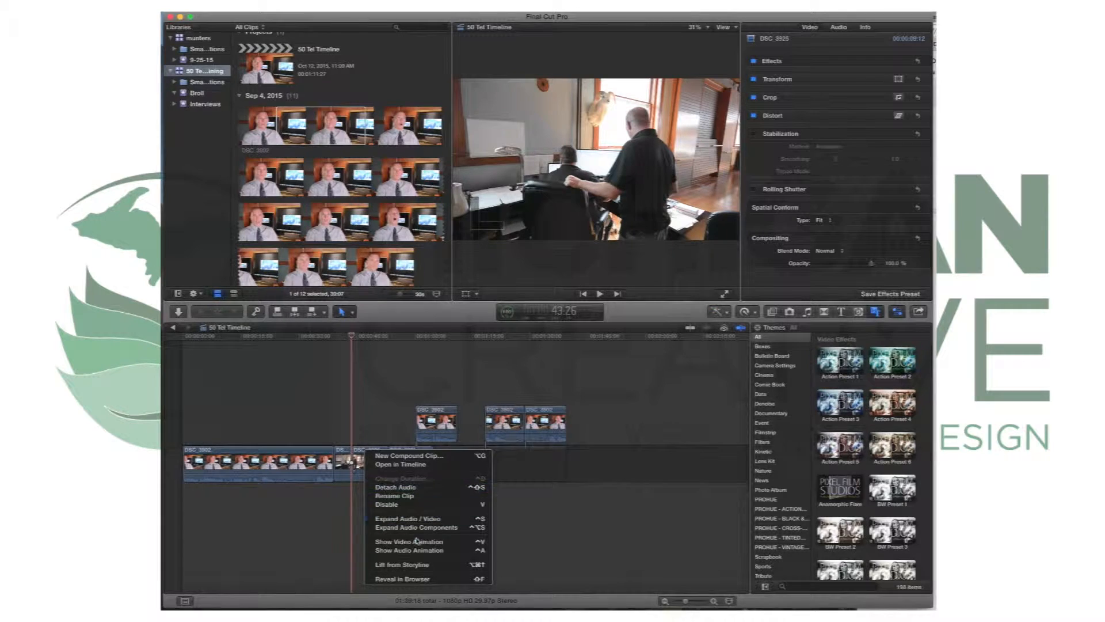
{"action": "left_click", "coordinate": [429, 566]}
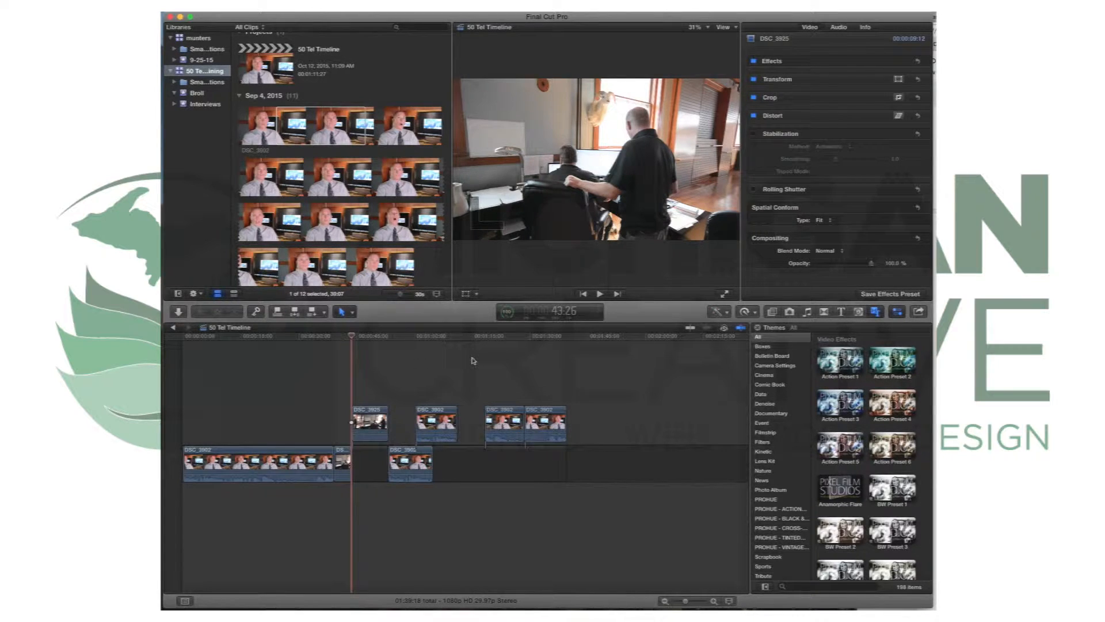
{"action": "left_click", "coordinate": [353, 314]}
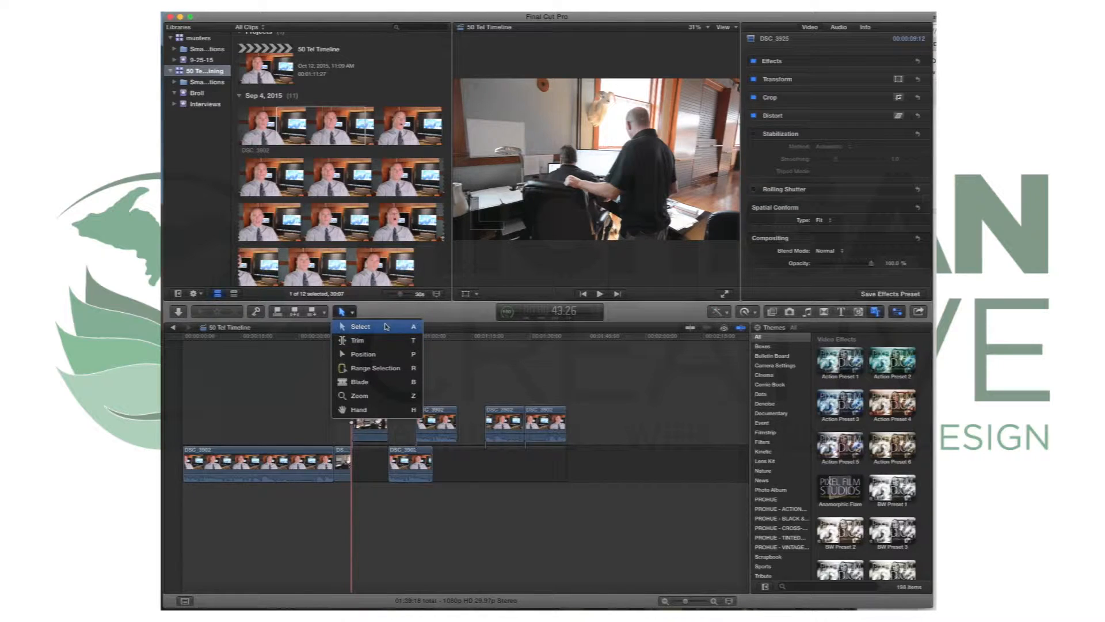
{"action": "left_click", "coordinate": [223, 363]}
Shift the three connected interview pieces together about 9 seconds later and place the playhead at 50:17
{"action": "left_click_drag", "start_coordinate": [402, 380], "coordinate": [624, 442]}
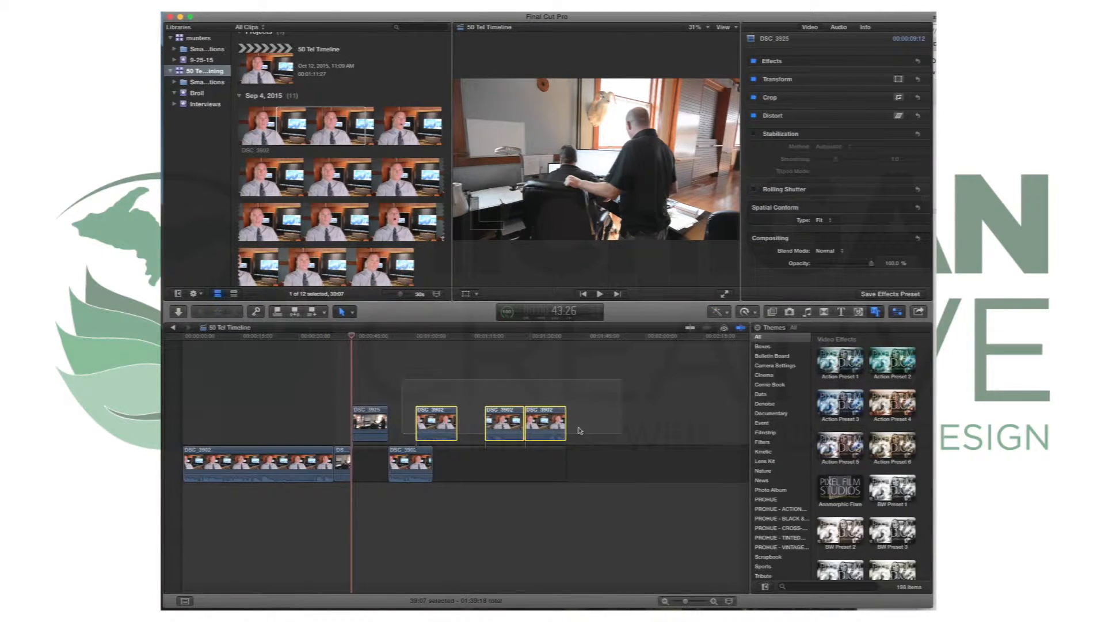
{"action": "left_click_drag", "start_coordinate": [550, 413], "coordinate": [592, 413]}
{"action": "left_click_drag", "start_coordinate": [613, 480], "coordinate": [375, 354]}
{"action": "left_click", "coordinate": [375, 354]}
{"action": "left_click", "coordinate": [353, 312]}
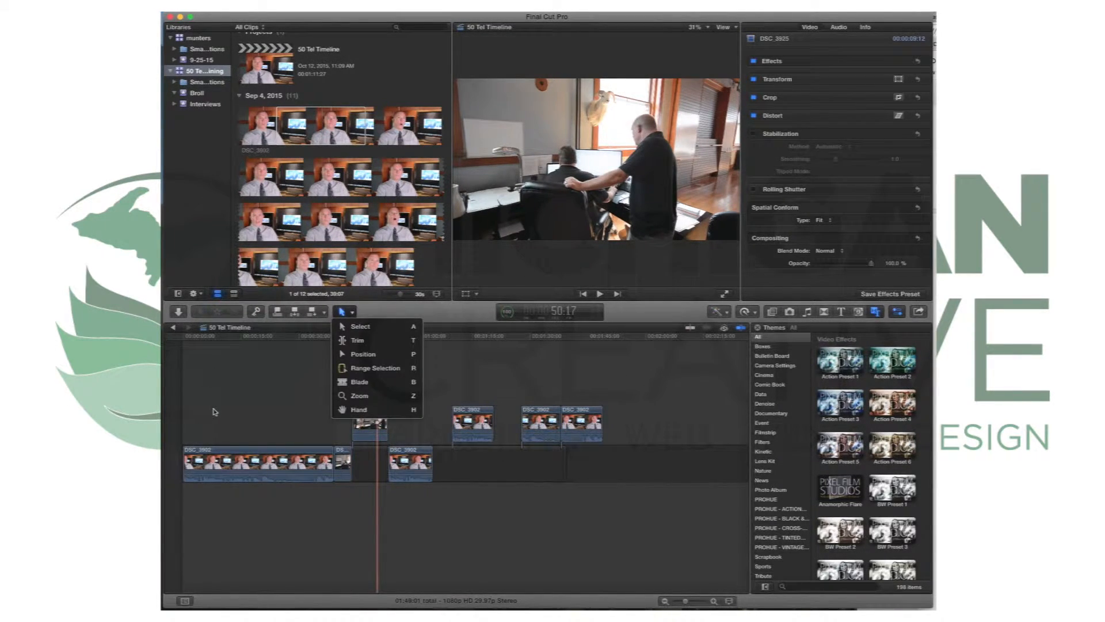
{"action": "left_click", "coordinate": [213, 411]}
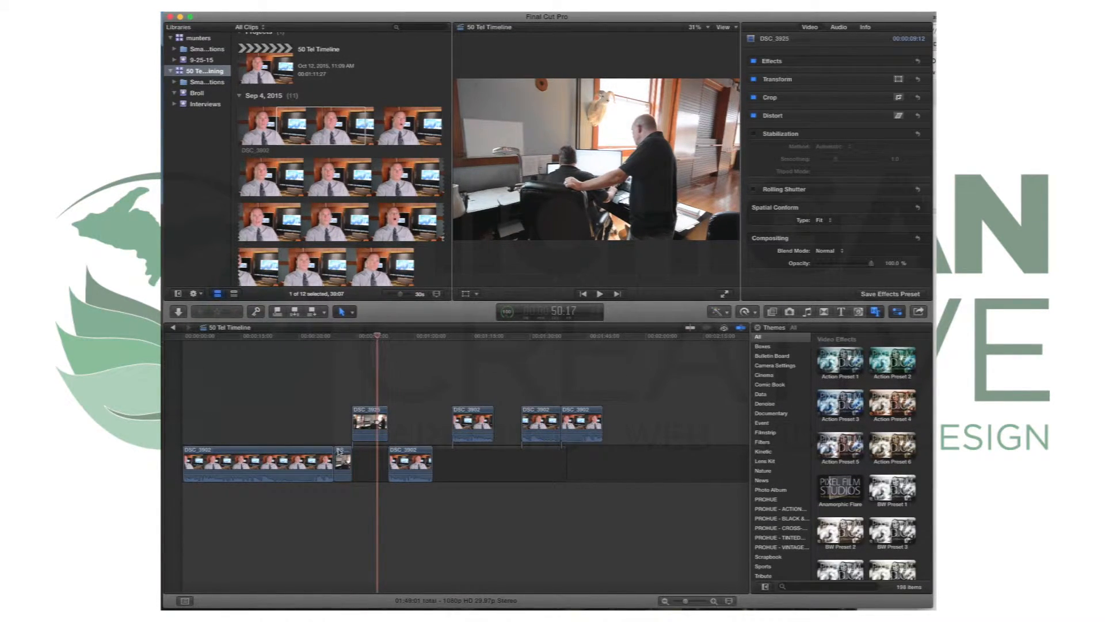
Place the playhead at 31:07 and select the first interview clip together with the short b-roll piece beside it in the primary storyline
{"action": "left_click", "coordinate": [302, 446]}
{"action": "left_click", "coordinate": [303, 455]}
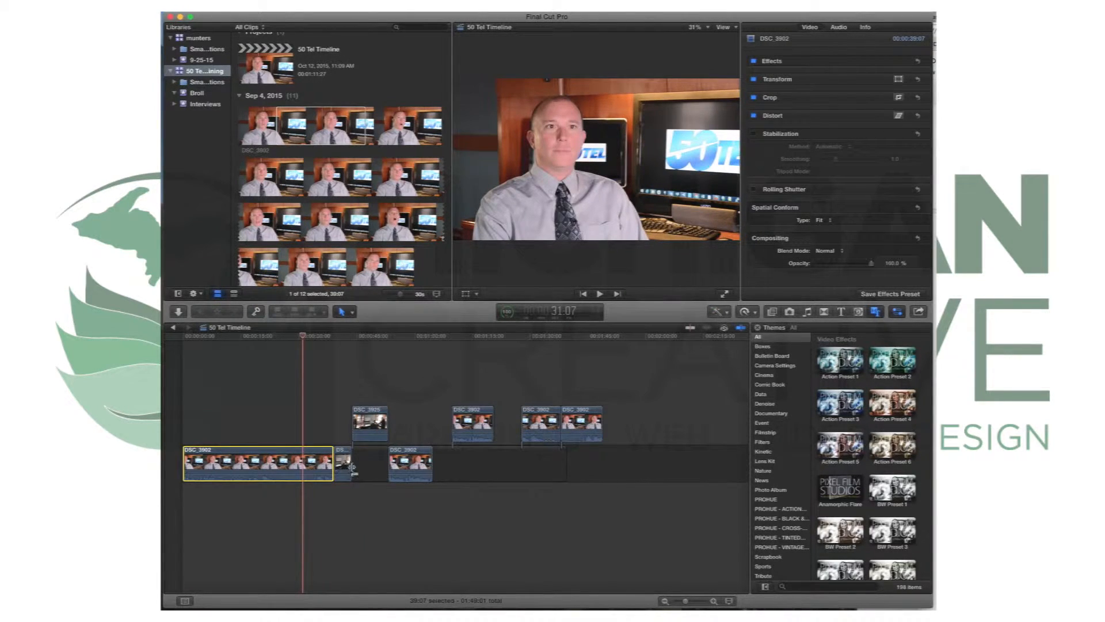
{"action": "left_click", "coordinate": [343, 464]}
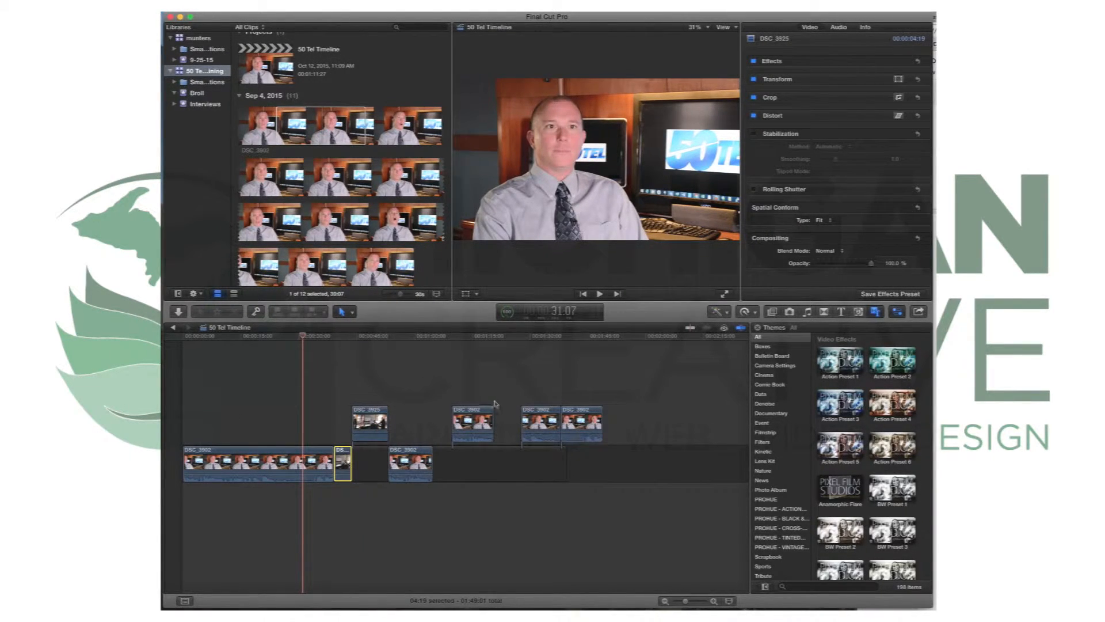
{"action": "left_click_drag", "start_coordinate": [276, 413], "coordinate": [342, 460]}
{"action": "left_click_drag", "start_coordinate": [351, 392], "coordinate": [191, 458]}
Try moving the two selected storyline clips slightly earlier with the Position tool, and clear the selection
{"action": "left_click", "coordinate": [352, 311]}
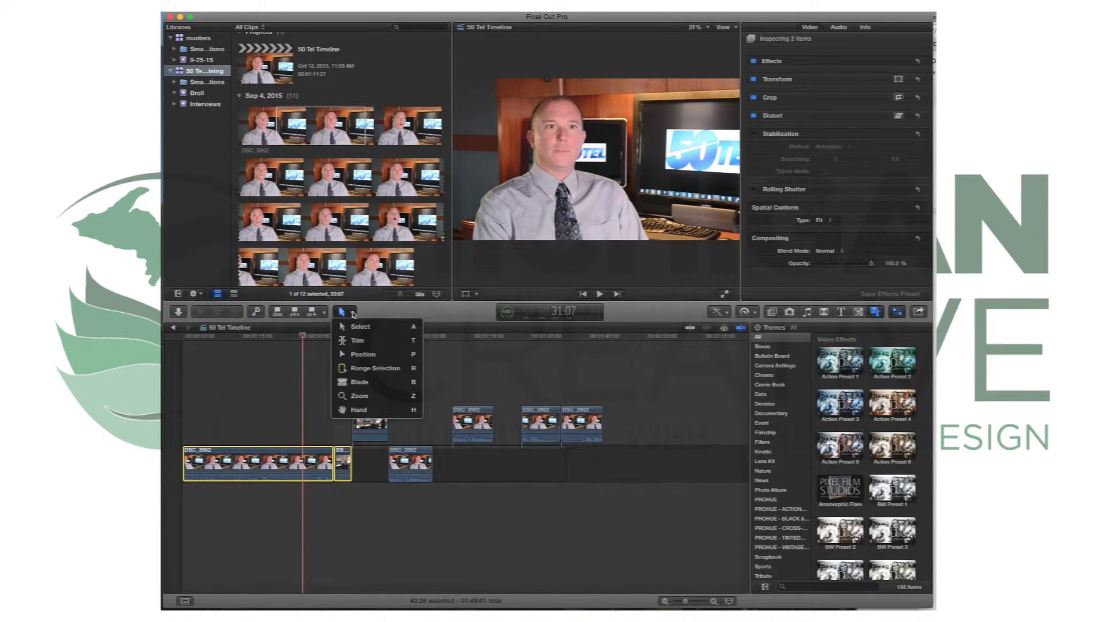
{"action": "left_click", "coordinate": [365, 354]}
{"action": "mouse_move", "coordinate": [298, 451]}
{"action": "left_mouse_down"}
{"action": "mouse_move", "coordinate": [299, 387]}
{"action": "mouse_move", "coordinate": [599, 371]}
{"action": "mouse_move", "coordinate": [676, 379]}
{"action": "mouse_move", "coordinate": [311, 405]}
{"action": "mouse_move", "coordinate": [276, 449]}
{"action": "mouse_move", "coordinate": [289, 450]}
{"action": "left_mouse_up"}
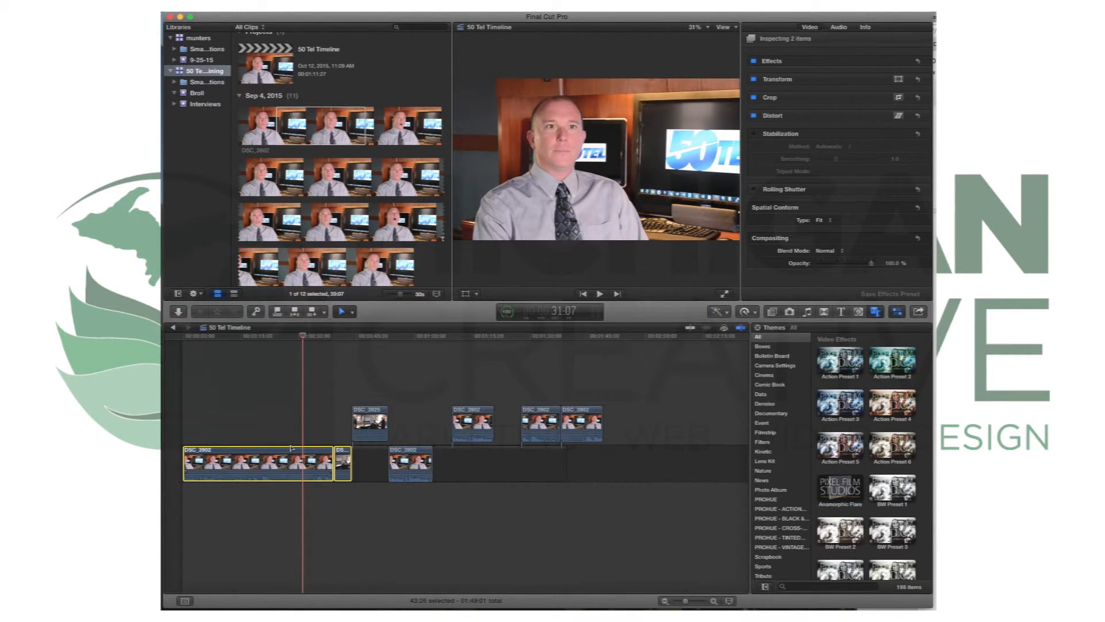
{"action": "left_click_drag", "start_coordinate": [368, 358], "coordinate": [639, 451]}
{"action": "left_click", "coordinate": [374, 369]}
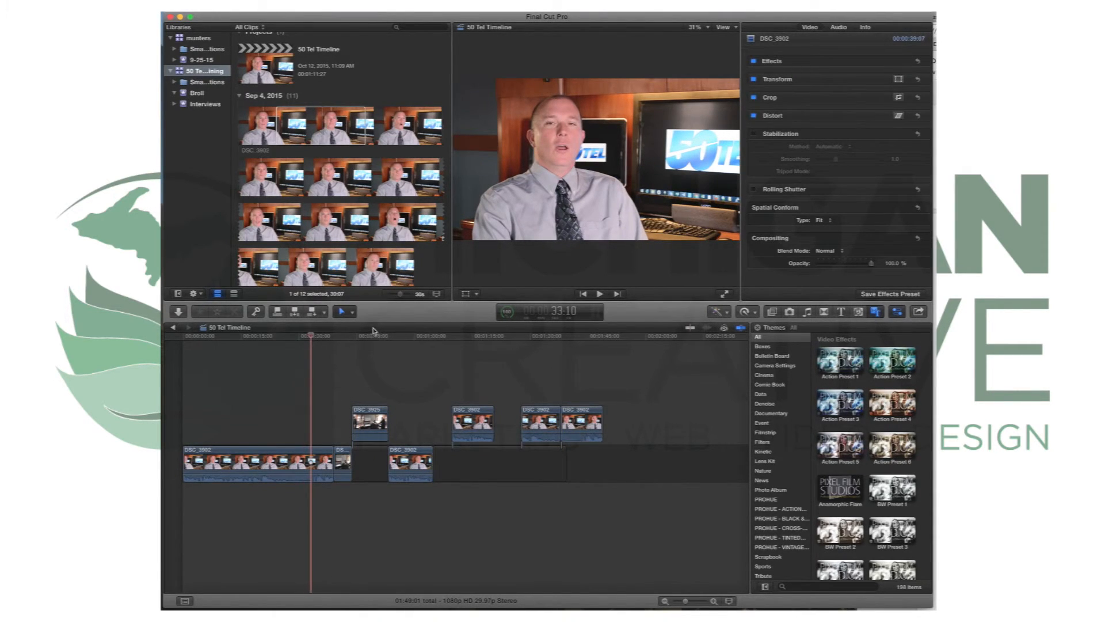